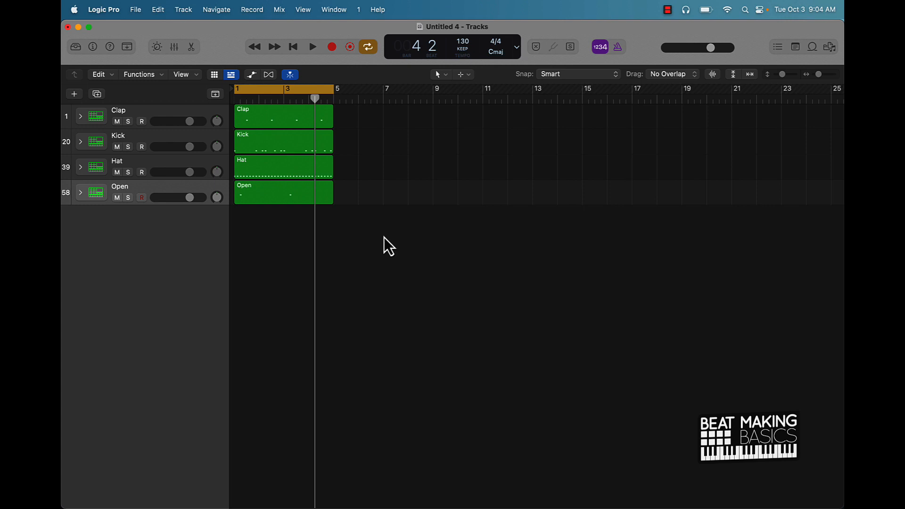
Step: Play back the four-bar drum loop to hear the current pattern
{"action": "scroll", "coordinate": [380, 238], "scroll_direction": "up", "scroll_amount": 5}
{"action": "scroll", "coordinate": [380, 238], "scroll_direction": "left", "scroll_amount": 5}
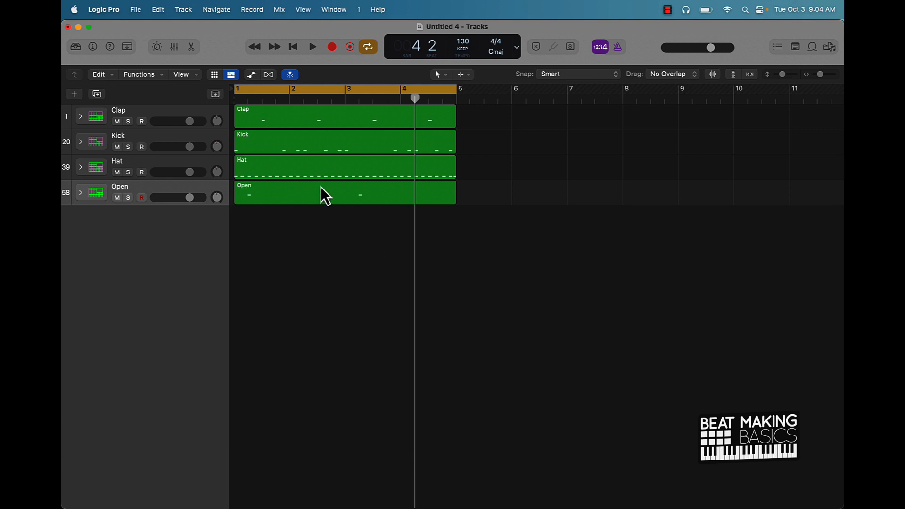
{"action": "scroll", "coordinate": [321, 187], "scroll_direction": "down", "scroll_amount": 4}
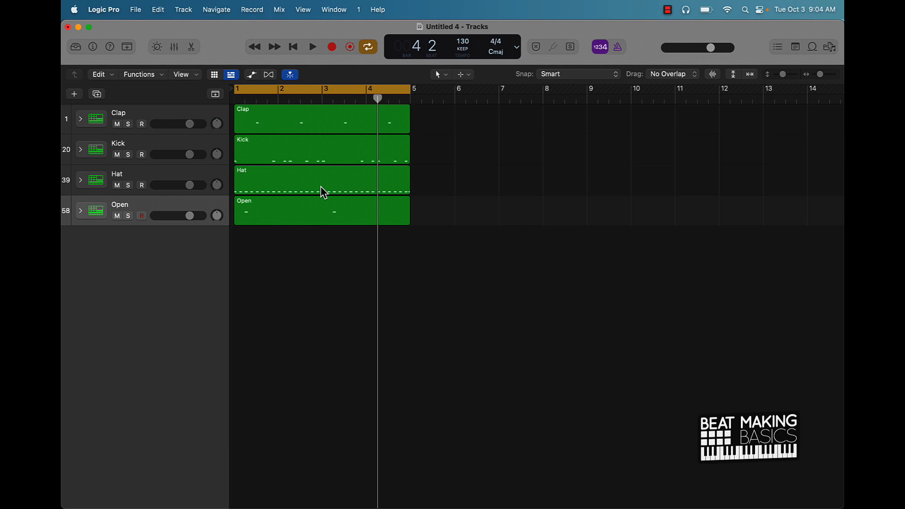
{"action": "key", "text": "space"}
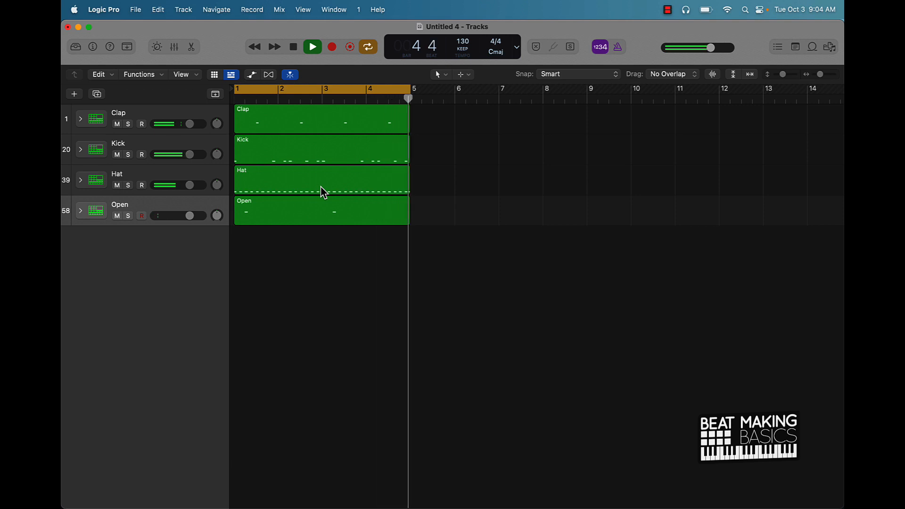
{"action": "key", "text": "space"}
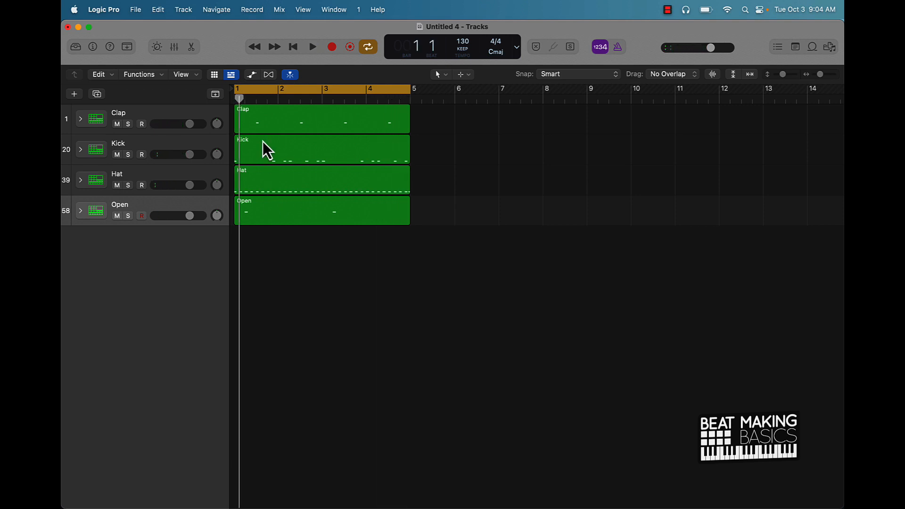
Step: Move the Kick track above the Clap track and deselect its region
{"action": "left_click_drag", "start_coordinate": [191, 146], "coordinate": [196, 113]}
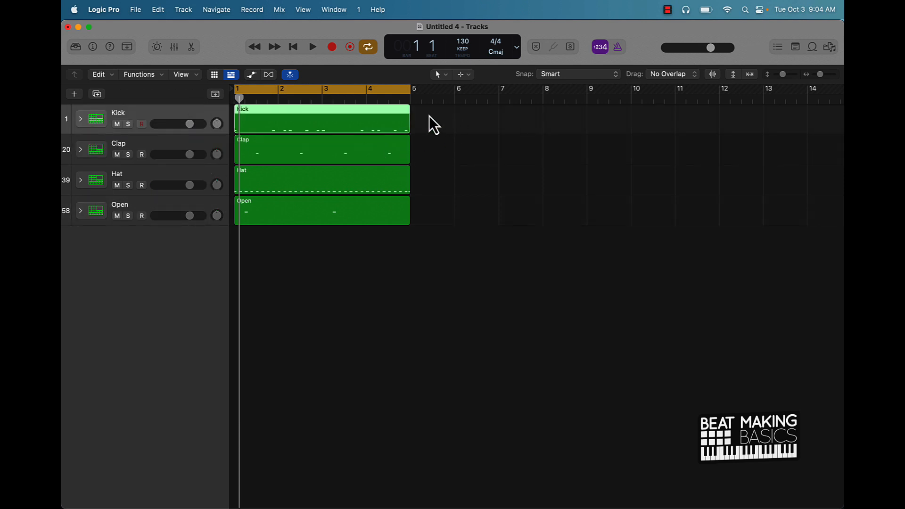
{"action": "left_click", "coordinate": [435, 124]}
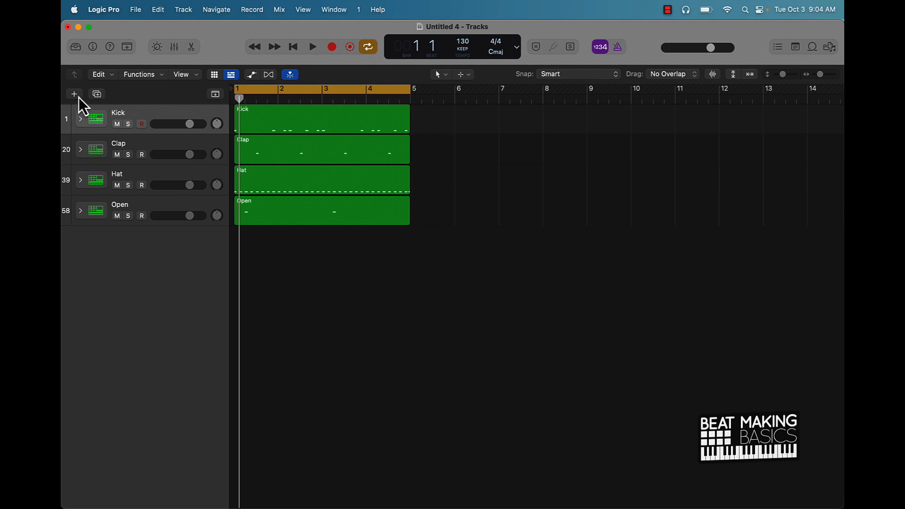
{"action": "left_click_drag", "start_coordinate": [443, 125], "coordinate": [321, 283]}
Step: Create one software instrument track with a stereo Quick Sampler, place it below the Open track, and close the sampler window
{"action": "left_click", "coordinate": [74, 94]}
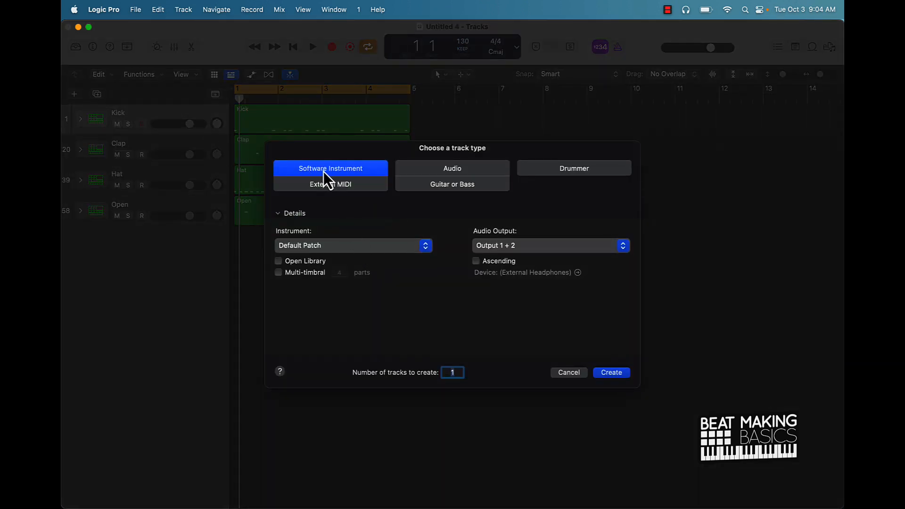
{"action": "left_click", "coordinate": [341, 248]}
{"action": "mouse_move", "coordinate": [341, 375]}
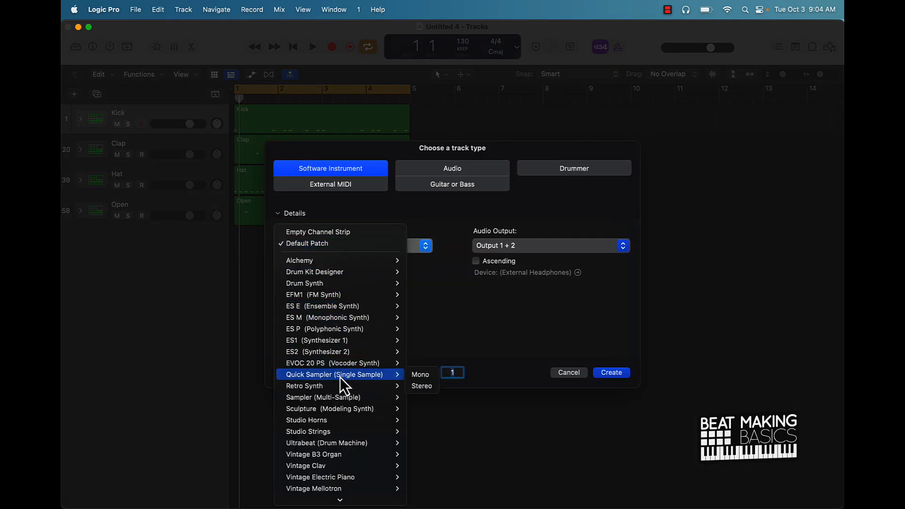
{"action": "left_click", "coordinate": [429, 386]}
{"action": "left_click", "coordinate": [612, 372]}
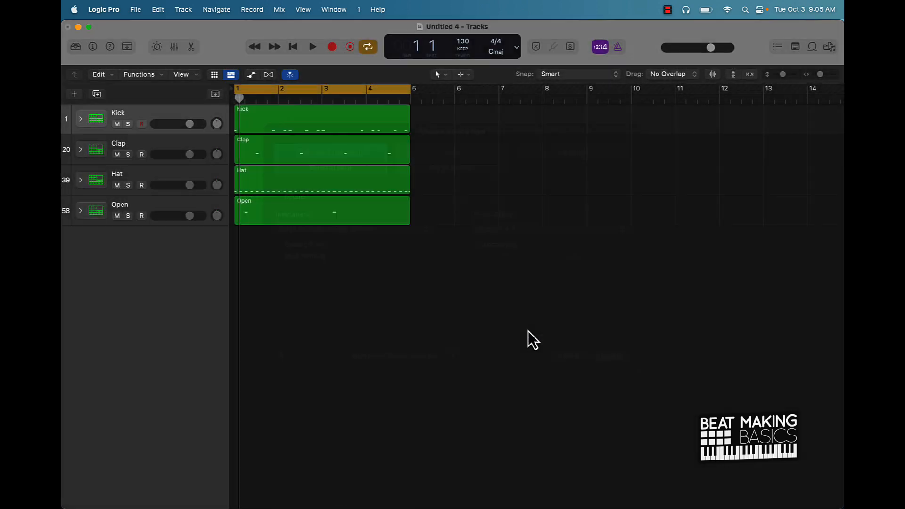
{"action": "left_click_drag", "start_coordinate": [110, 142], "coordinate": [102, 254]}
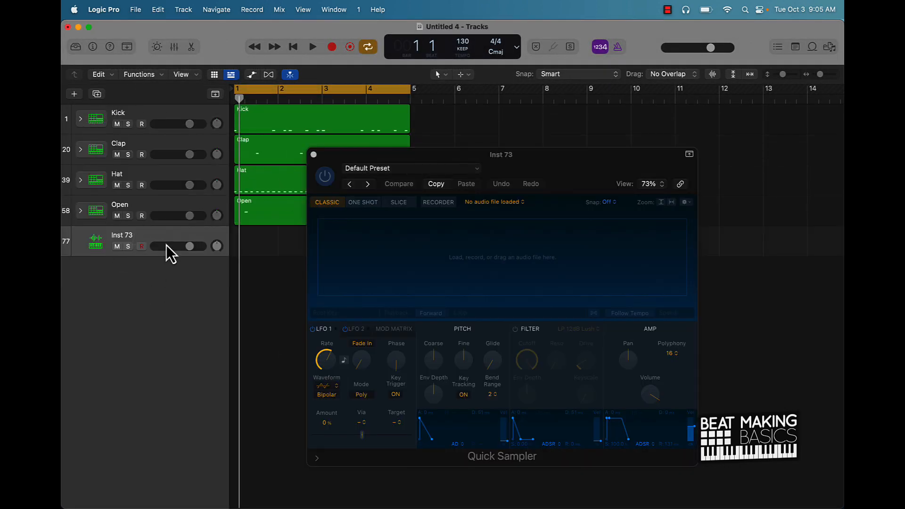
{"action": "left_click", "coordinate": [313, 154]}
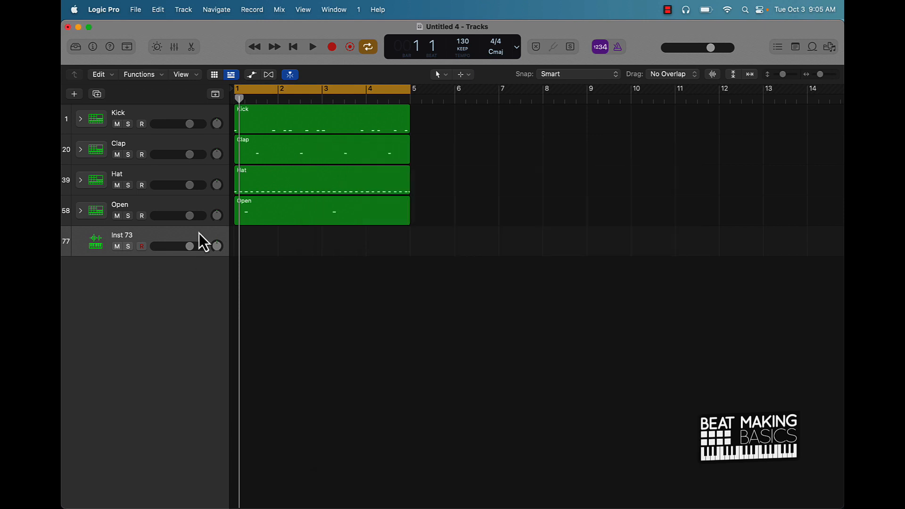
Step: Add three more tracks with duplicate settings of the Quick Sampler track
{"action": "key", "text": "super+d"}
{"action": "key", "text": "super+d"}
{"action": "key", "text": "super+d"}
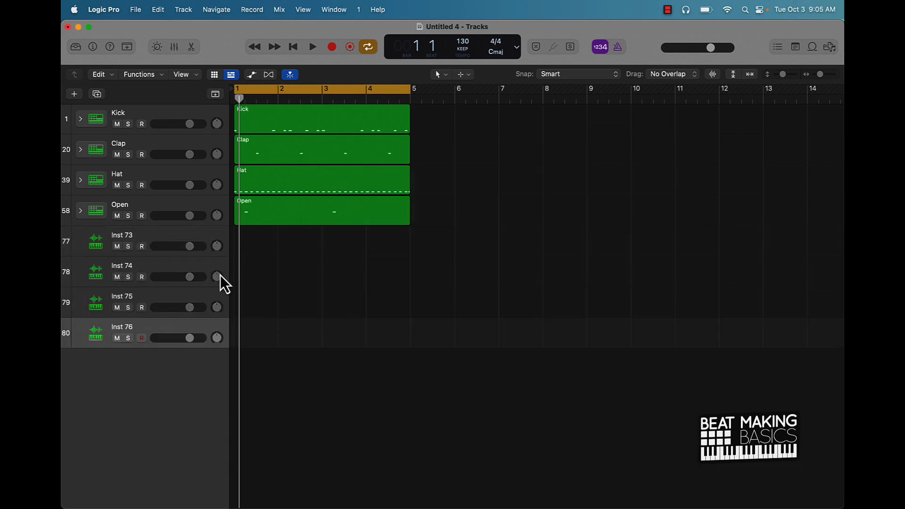
Step: Copy the Kick, Clap, Hat and Open regions onto Inst 73, Inst 74, Inst 75 and Inst 76 respectively, starting at bar 1
{"action": "scroll", "coordinate": [202, 239], "scroll_direction": "right", "scroll_amount": 5}
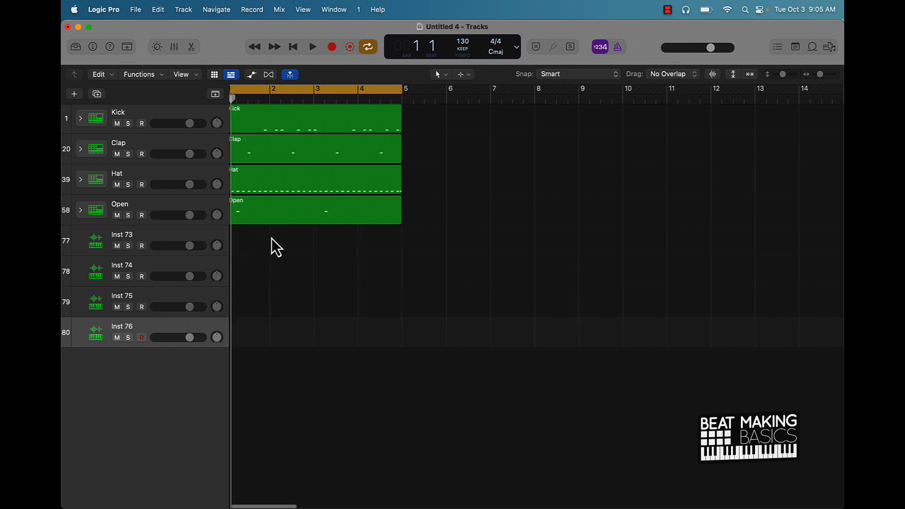
{"action": "scroll", "coordinate": [274, 250], "scroll_direction": "left", "scroll_amount": 4}
{"action": "left_click_drag", "start_coordinate": [275, 250], "coordinate": [309, 132]}
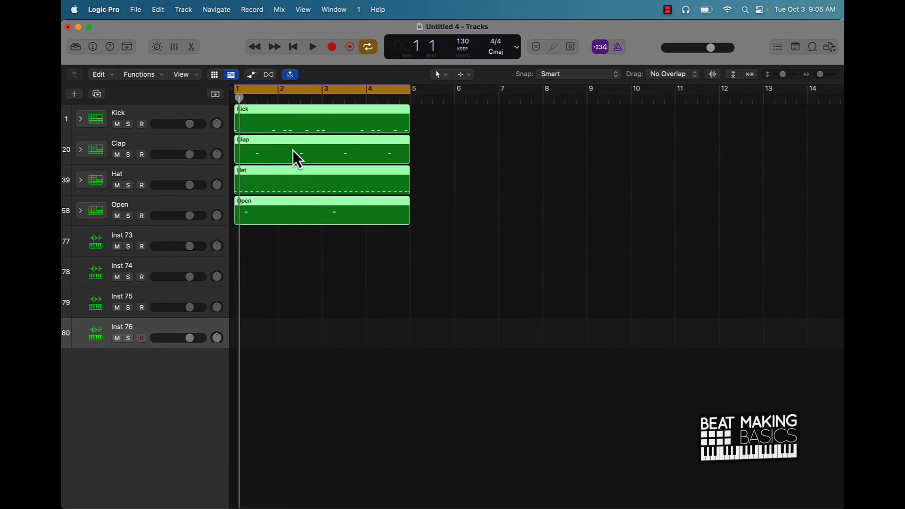
{"action": "left_click_drag", "start_coordinate": [293, 150], "coordinate": [282, 267]}
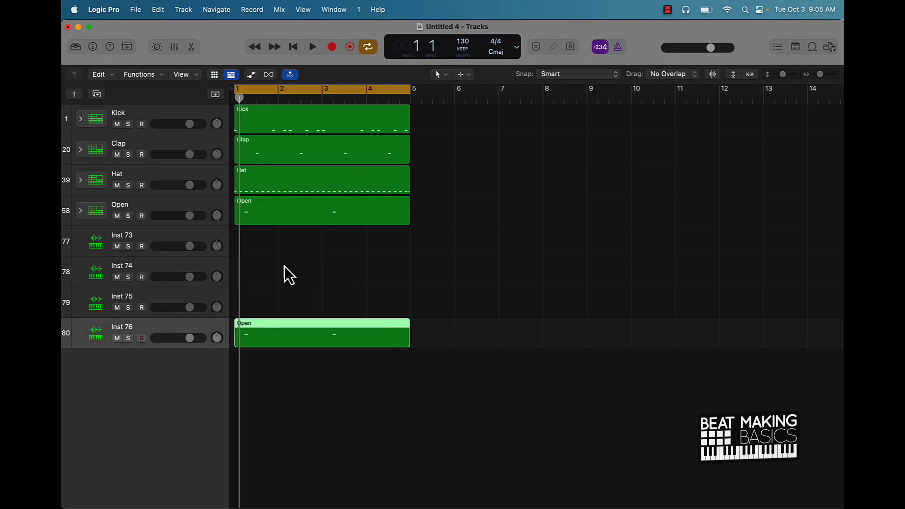
{"action": "left_click", "coordinate": [293, 259]}
{"action": "left_click_drag", "start_coordinate": [295, 186], "coordinate": [276, 298]}
{"action": "left_click_drag", "start_coordinate": [288, 156], "coordinate": [262, 267]}
{"action": "left_click_drag", "start_coordinate": [268, 129], "coordinate": [251, 247]}
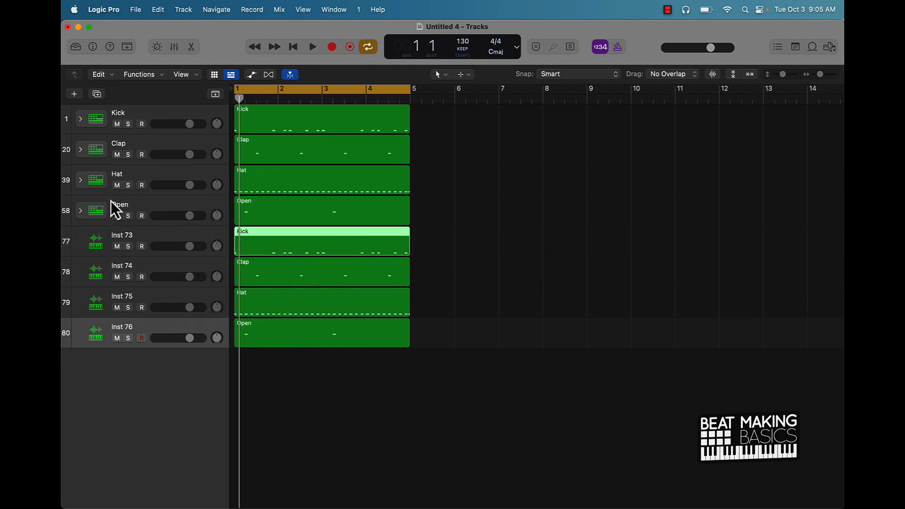
Step: Mute the four original Kick, Clap, Hat and Open tracks
{"action": "left_click", "coordinate": [117, 216]}
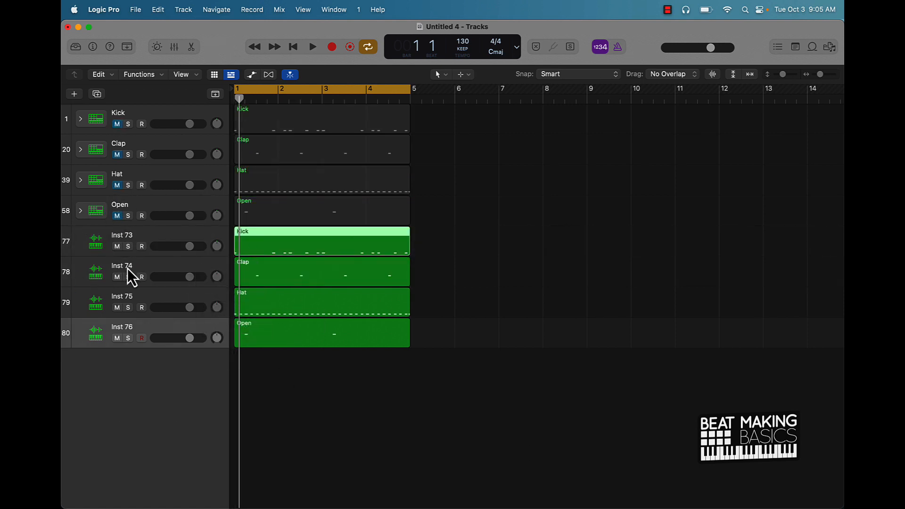
{"action": "scroll", "coordinate": [251, 247], "scroll_direction": "left", "scroll_amount": 2}
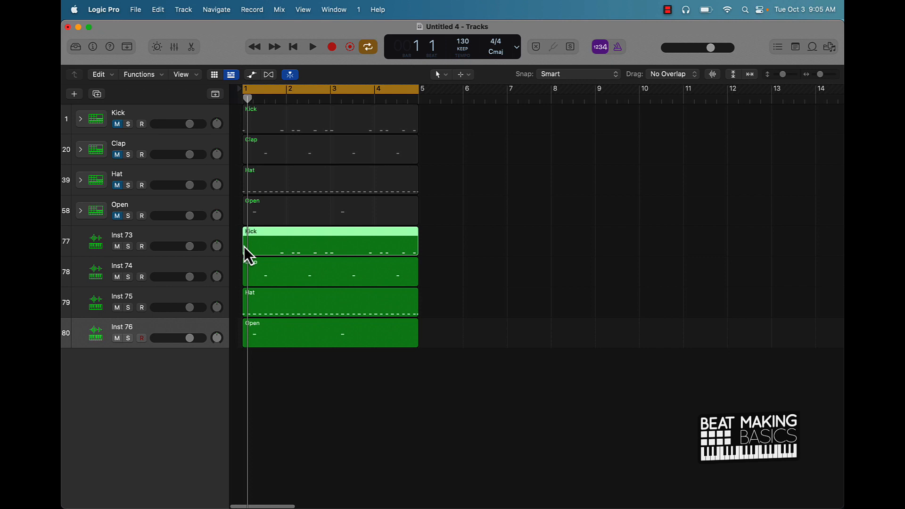
Step: In the Piano Roll, transpose all notes of the Kick region on Inst 73 up by octaves to C3
{"action": "left_click", "coordinate": [174, 234]}
{"action": "double_click", "coordinate": [277, 239]}
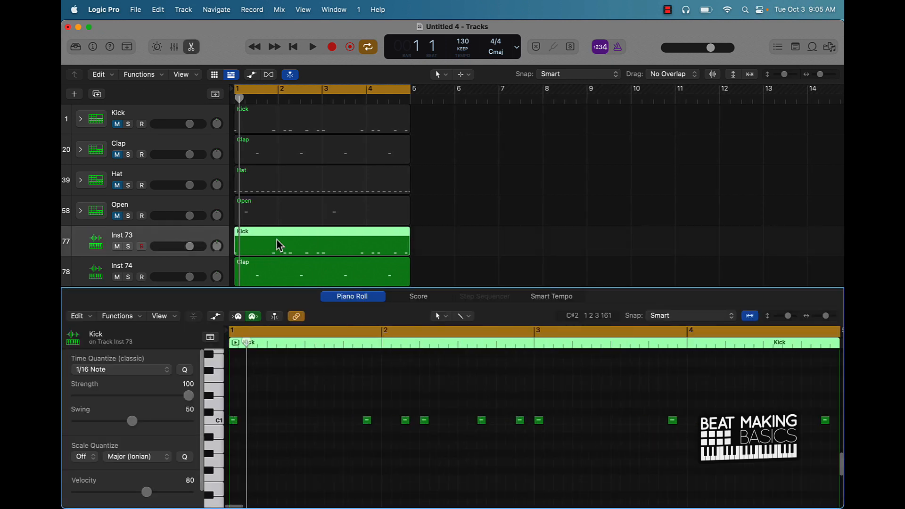
{"action": "scroll", "coordinate": [303, 431], "scroll_direction": "down", "scroll_amount": 1}
{"action": "key", "text": "cmd+a"}
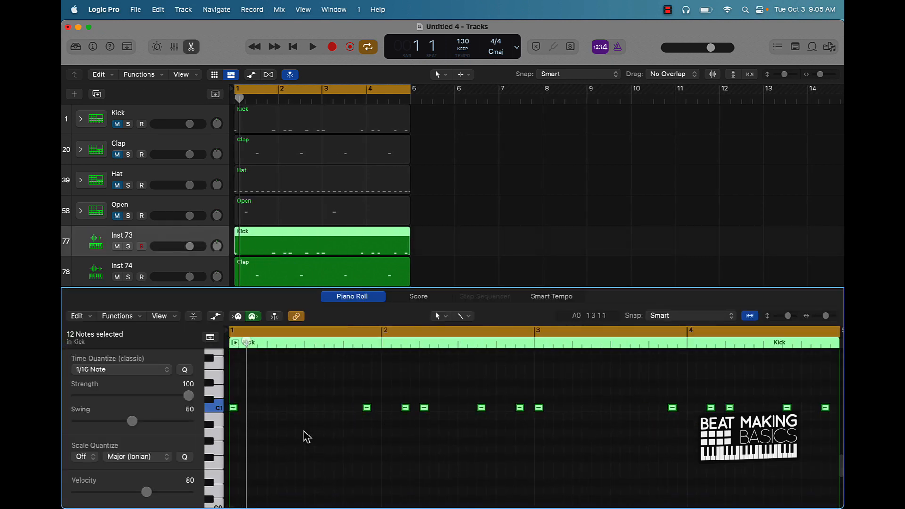
{"action": "key", "text": "alt+shift+Up"}
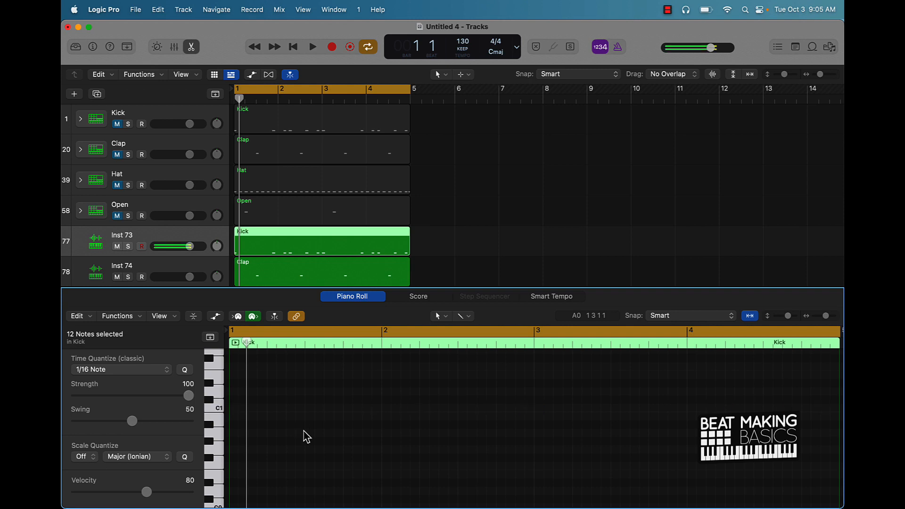
Step: Transpose all notes of the Clap region on Inst 74 to C1 and raise them by octaves to C3
{"action": "left_click", "coordinate": [267, 264]}
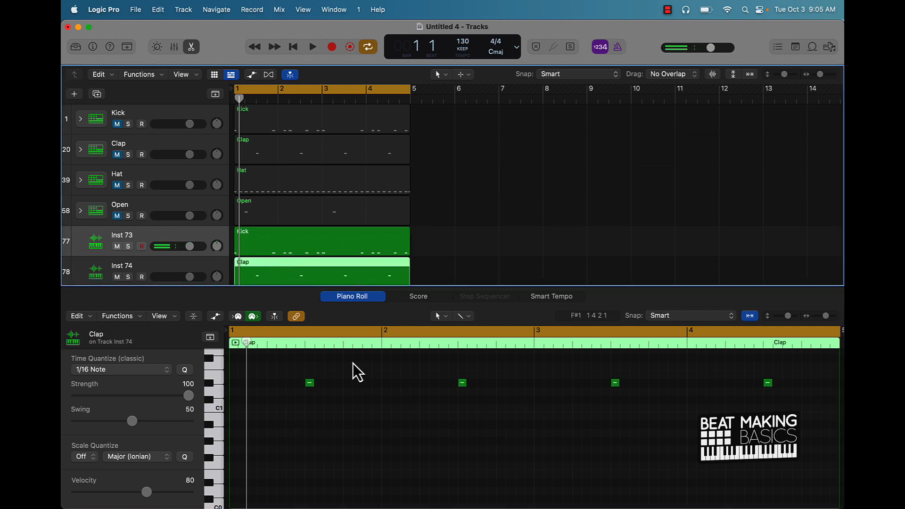
{"action": "left_click", "coordinate": [264, 378]}
{"action": "key", "text": "cmd+a"}
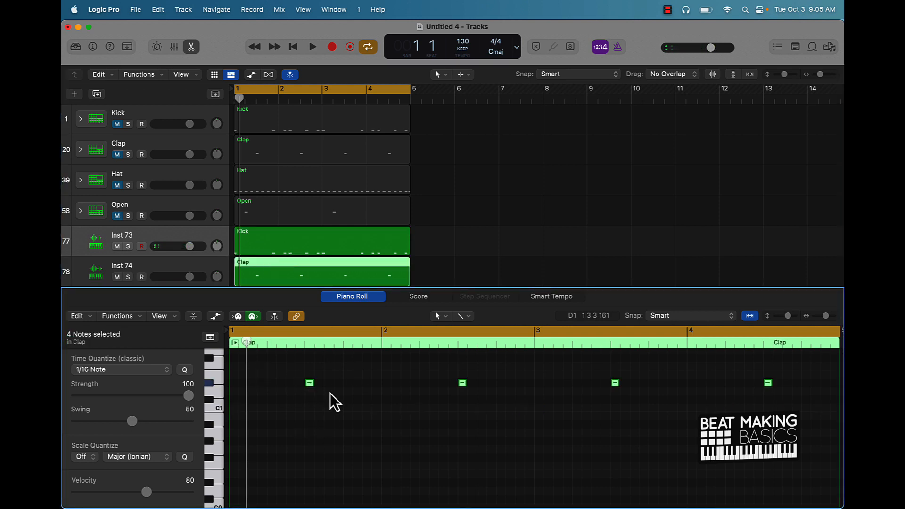
{"action": "key", "text": "alt+Down"}
{"action": "key", "text": "alt+Down"}
{"action": "key", "text": "alt+Down"}
{"action": "key", "text": "alt+Down"}
{"action": "key", "text": "alt+Up"}
{"action": "key", "text": "alt+shift+Up"}
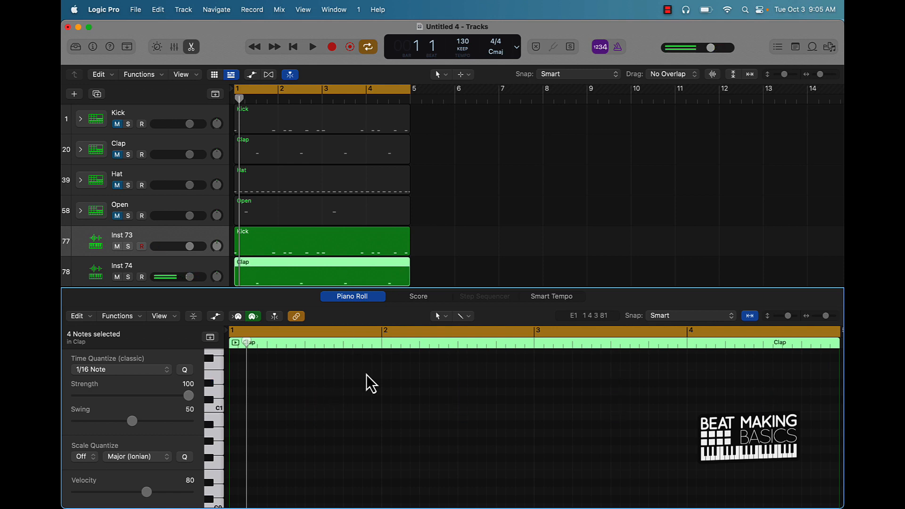
{"action": "left_click", "coordinate": [364, 377], "text": "ctrl+alt"}
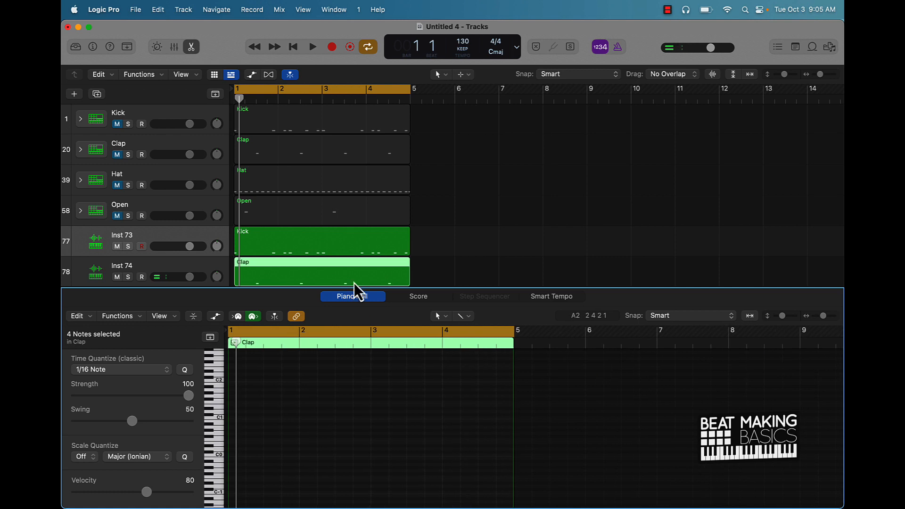
Step: Lower all Hat region notes on Inst 75 to C1 and raise them by octaves to C3
{"action": "scroll", "coordinate": [356, 281], "scroll_direction": "down", "scroll_amount": 2}
{"action": "left_click", "coordinate": [317, 247]}
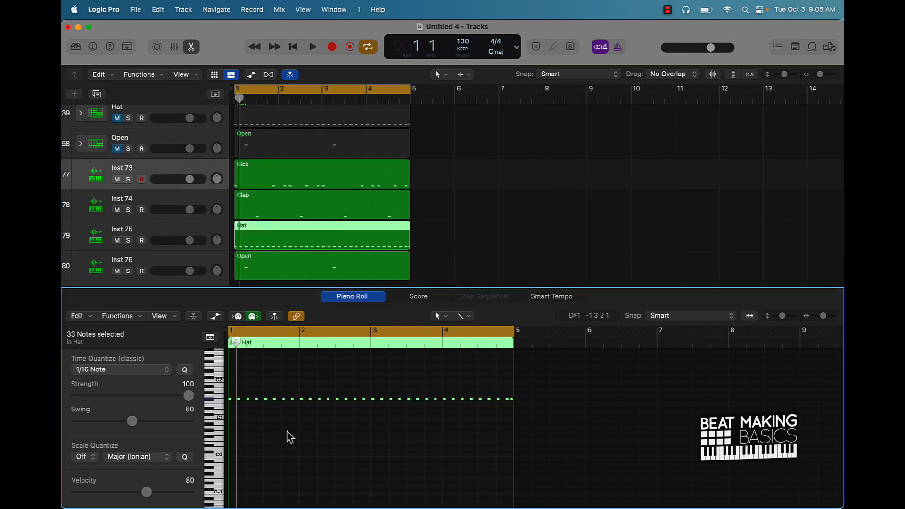
{"action": "key", "text": "alt+Down"}
{"action": "key", "text": "alt+Down"}
{"action": "key", "text": "alt+Down"}
{"action": "key", "text": "alt+Down"}
{"action": "key", "text": "alt+Down"}
{"action": "key", "text": "alt+Down"}
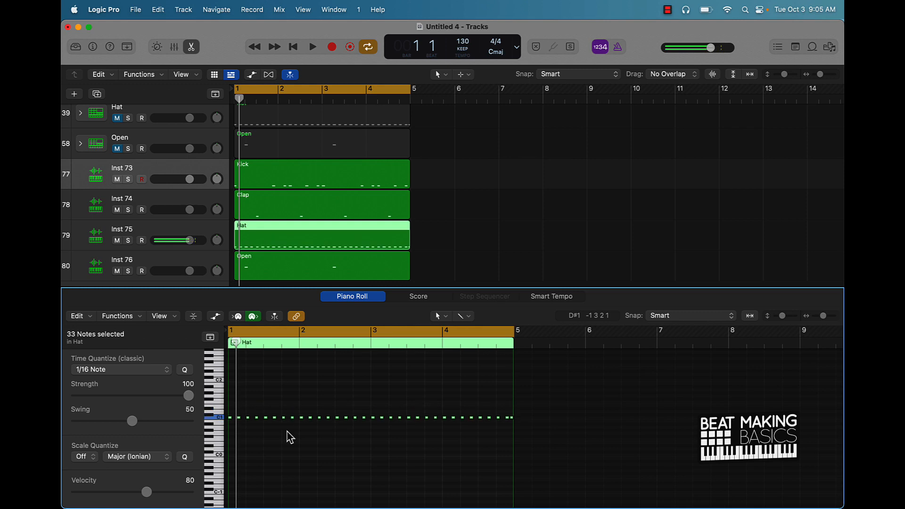
{"action": "key", "text": "alt+shift+Up"}
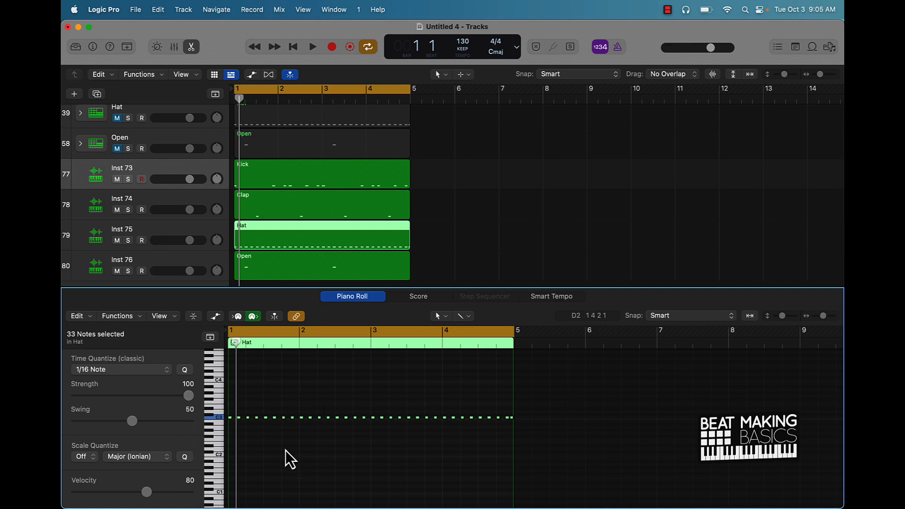
Step: Transpose both notes of the Open region on Inst 76 up to C3
{"action": "scroll", "coordinate": [259, 264], "scroll_direction": "up", "scroll_amount": 2}
{"action": "scroll", "coordinate": [281, 279], "scroll_direction": "down", "scroll_amount": 2}
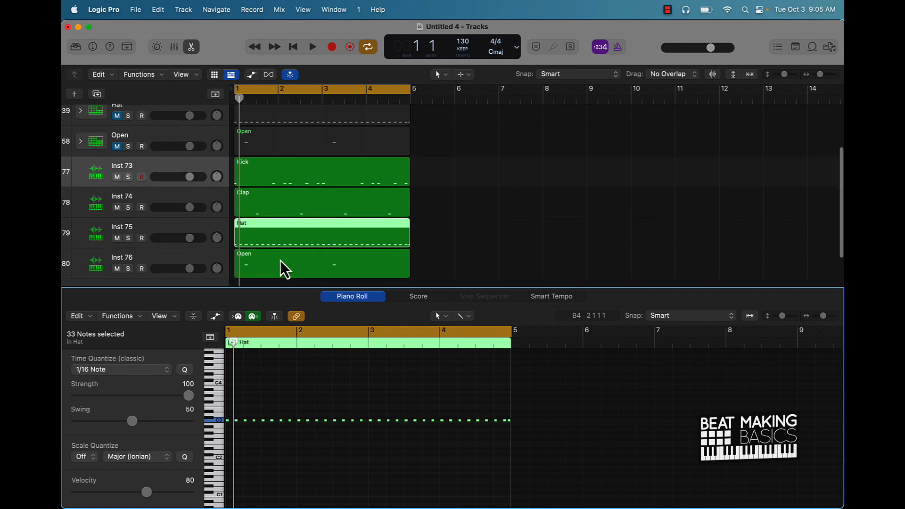
{"action": "left_click", "coordinate": [285, 270]}
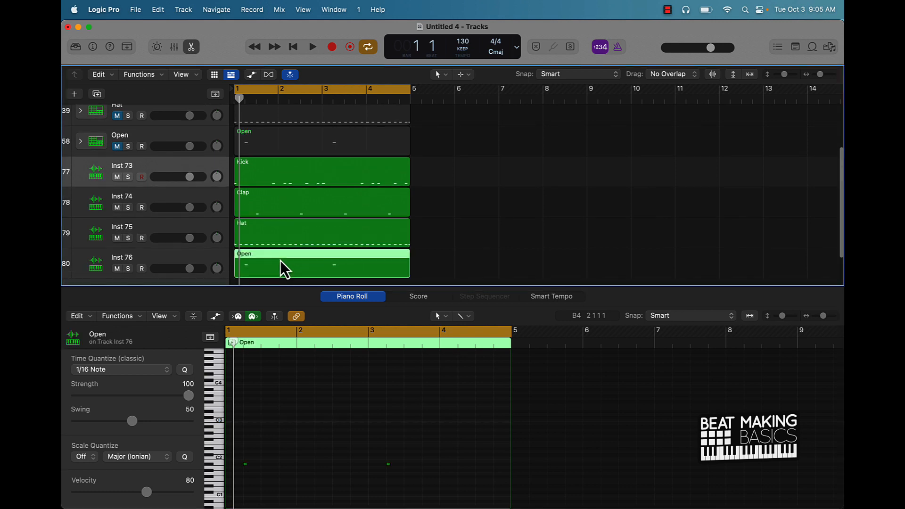
{"action": "left_click", "coordinate": [326, 463]}
{"action": "key", "text": "super+a"}
{"action": "scroll", "coordinate": [326, 463], "scroll_direction": "down", "scroll_amount": 1}
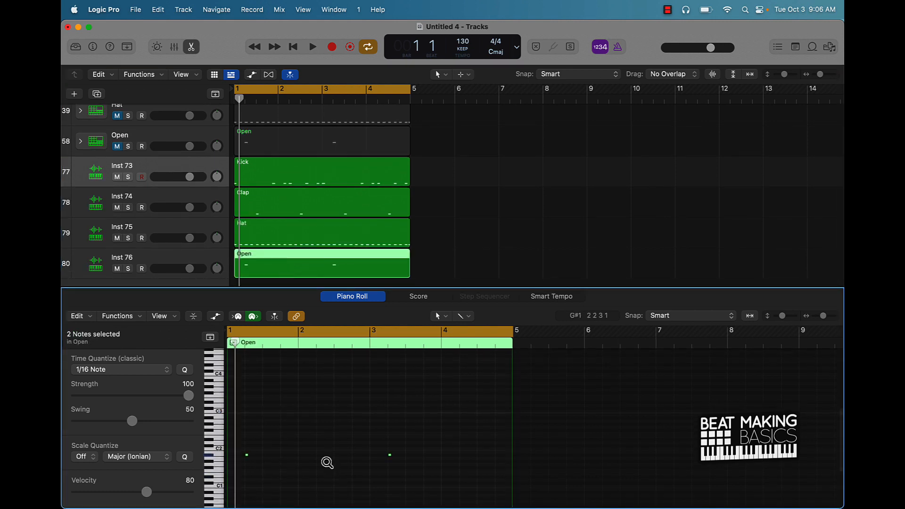
{"action": "key", "text": "alt+Up"}
{"action": "key", "text": "alt+Up"}
{"action": "key", "text": "alt+shift+Up"}
{"action": "left_click", "coordinate": [342, 458]}
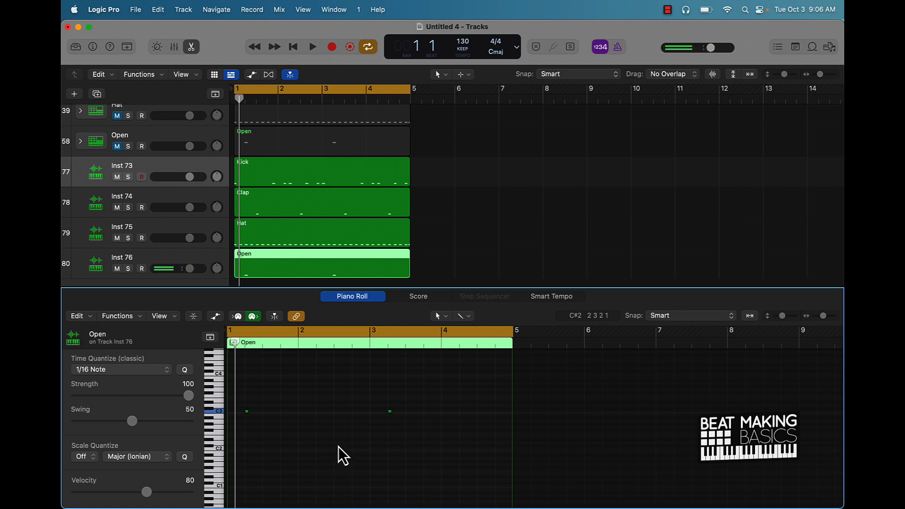
Step: Deselect the regions, show the inspector, and open the Quick Sampler of the Inst 73 track
{"action": "left_click", "coordinate": [475, 193]}
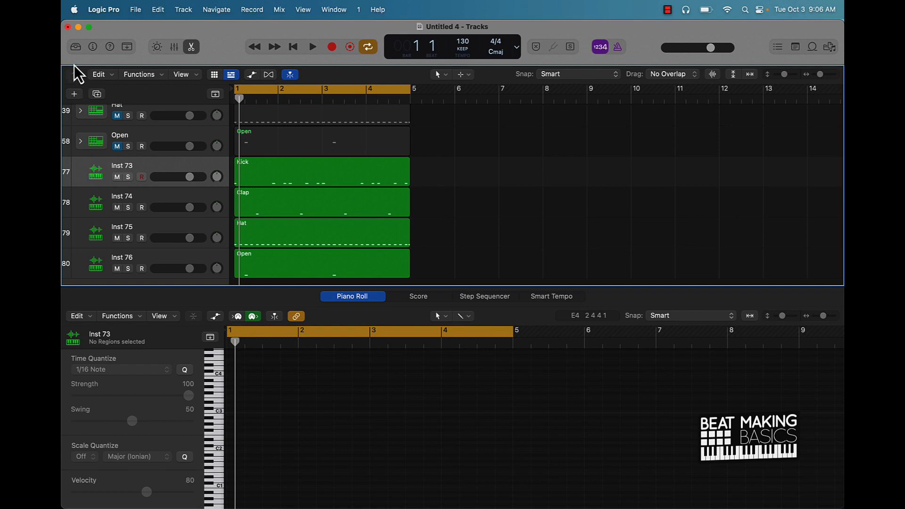
{"action": "left_click", "coordinate": [92, 46]}
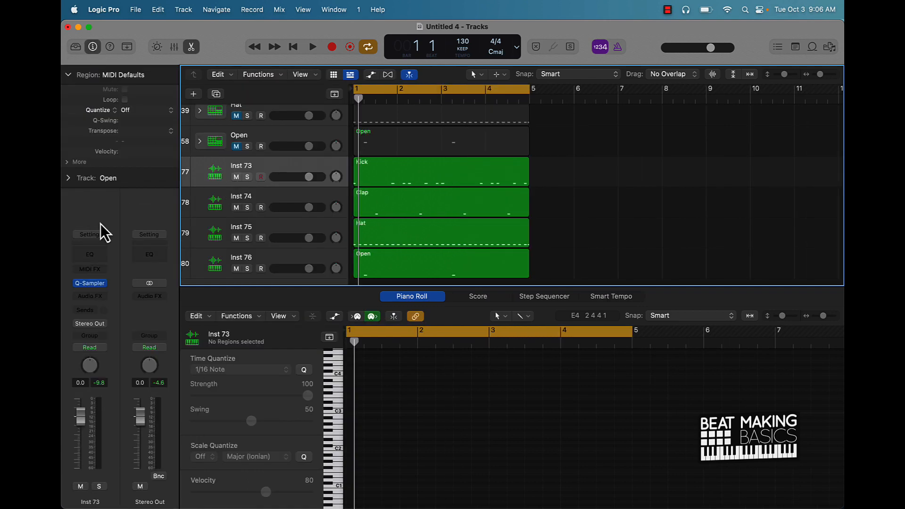
{"action": "left_click", "coordinate": [92, 284]}
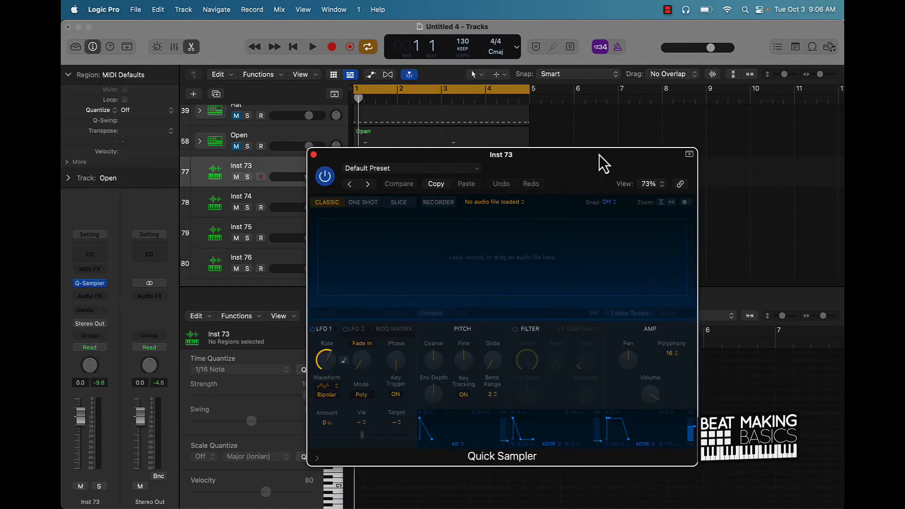
Step: Switch to Splice and search its sample library for "trap"
{"action": "mouse_move", "coordinate": [469, 493]}
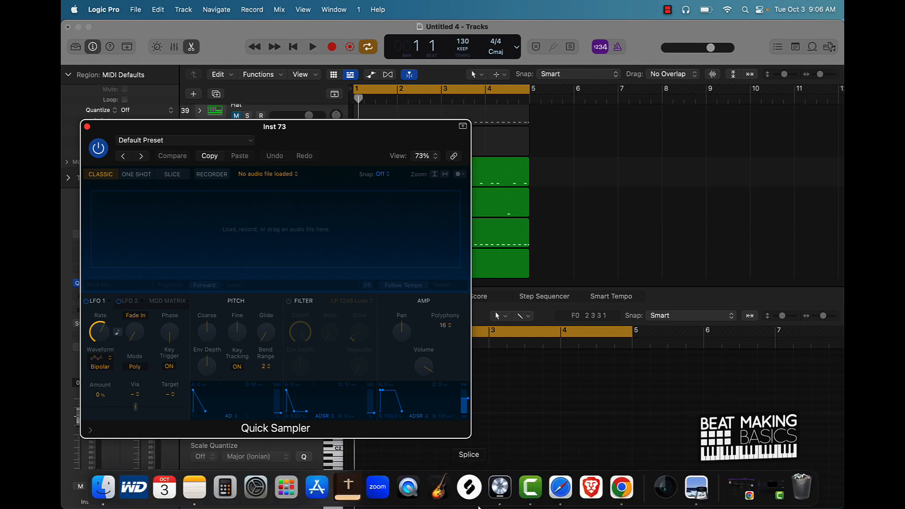
{"action": "right_click", "coordinate": [448, 496]}
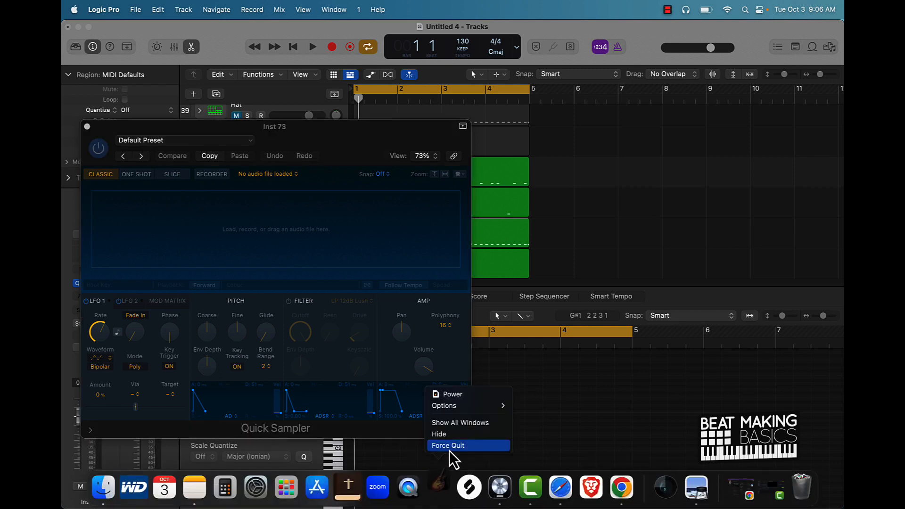
{"action": "left_click", "coordinate": [448, 445]}
{"action": "left_click", "coordinate": [465, 493]}
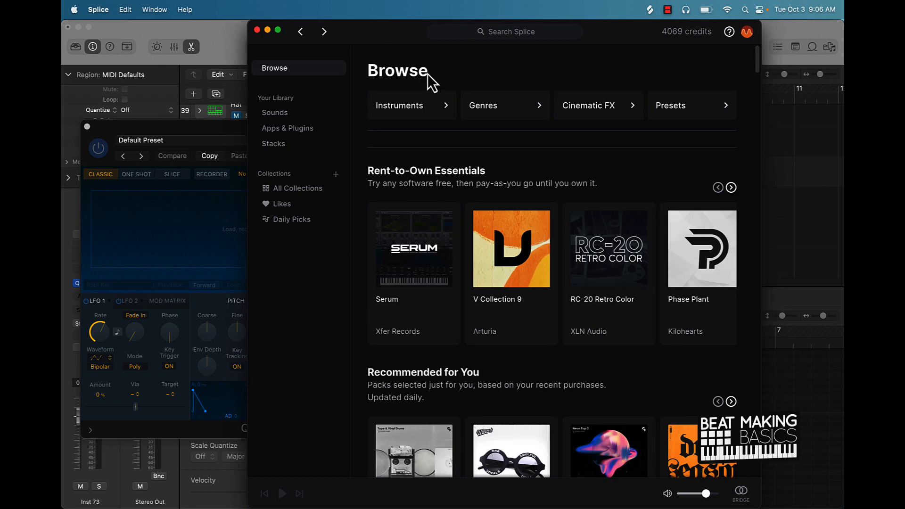
{"action": "left_click", "coordinate": [495, 33]}
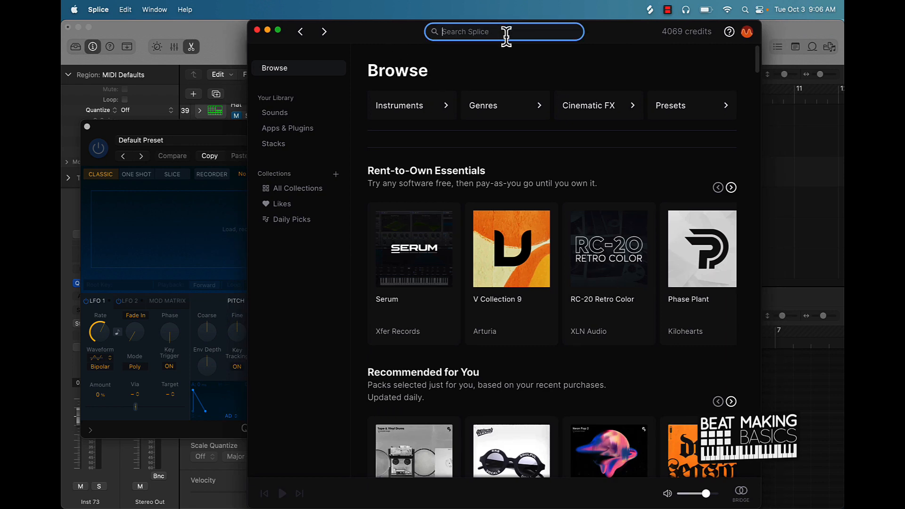
{"action": "type", "text": "trap"}
{"action": "key", "text": "Return"}
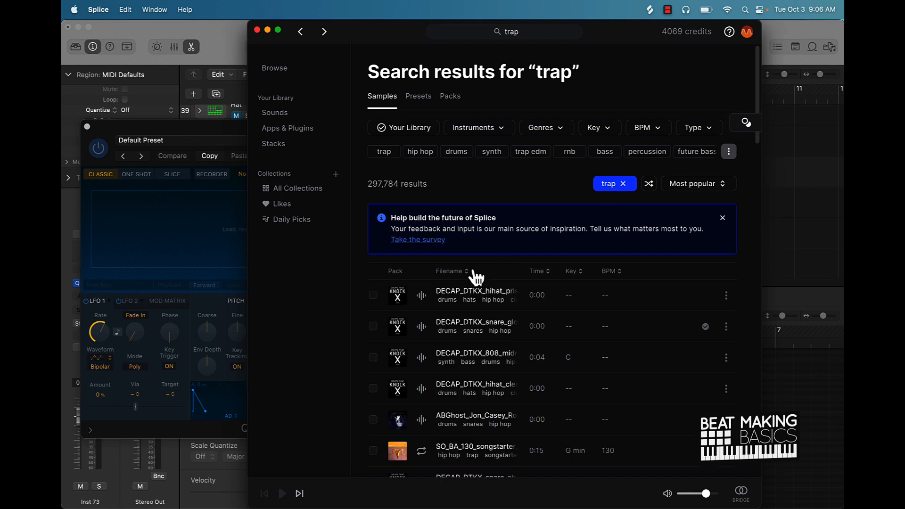
Step: Filter the trap samples to One-Shots and drums, and preview the DECAP_DTKX hihat sample
{"action": "left_click", "coordinate": [707, 132]}
{"action": "left_click", "coordinate": [621, 70]}
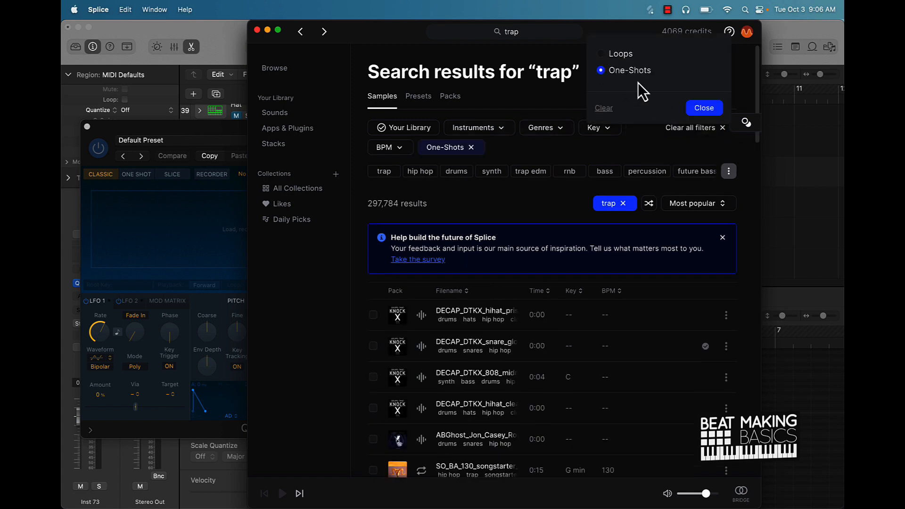
{"action": "left_click", "coordinate": [707, 109]}
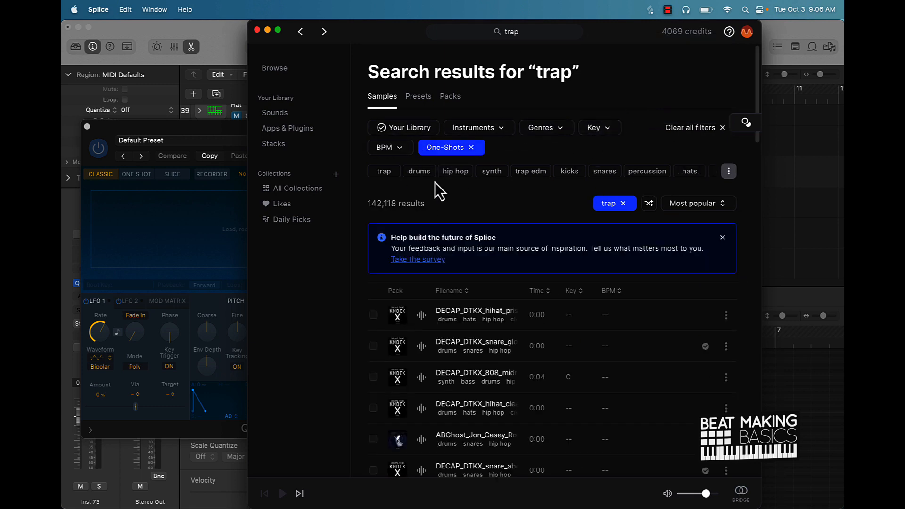
{"action": "left_click", "coordinate": [416, 172]}
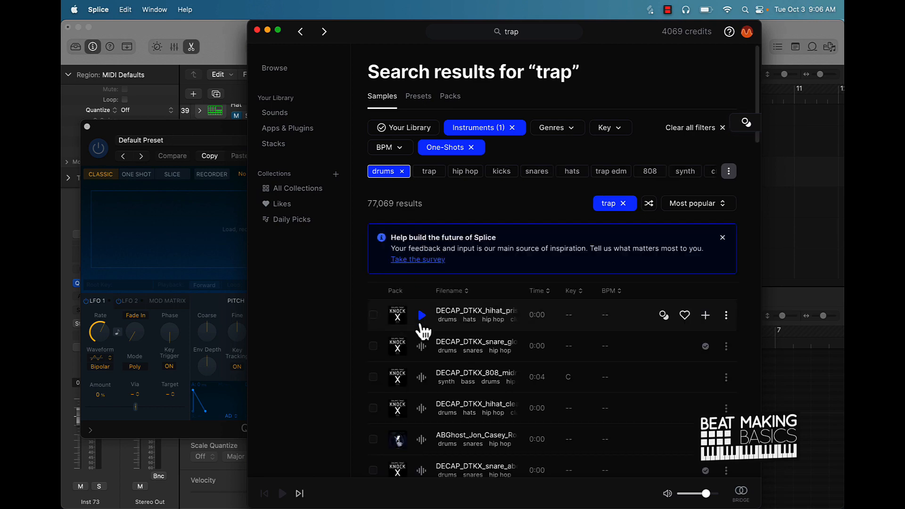
{"action": "left_click", "coordinate": [424, 327]}
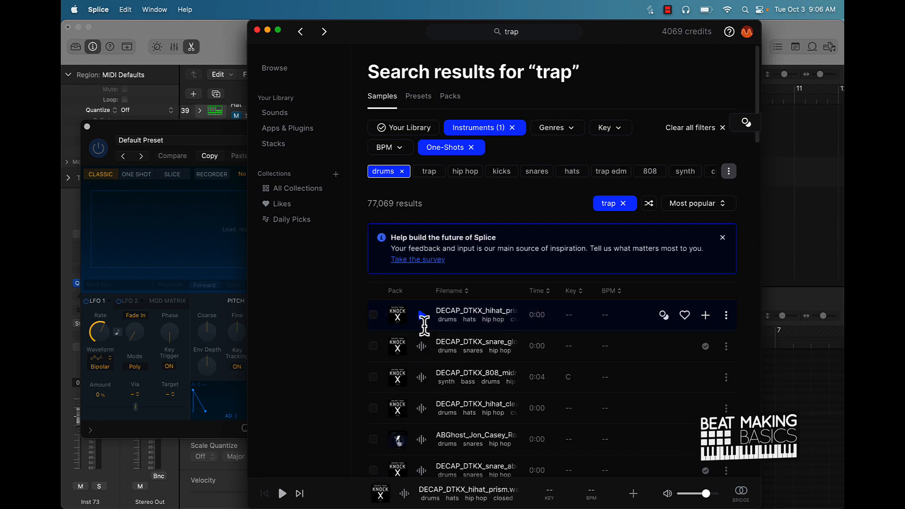
Step: Move the Splice window aside to uncover the Quick Sampler and narrow the drum results to kicks
{"action": "left_click_drag", "start_coordinate": [371, 31], "coordinate": [551, 2]}
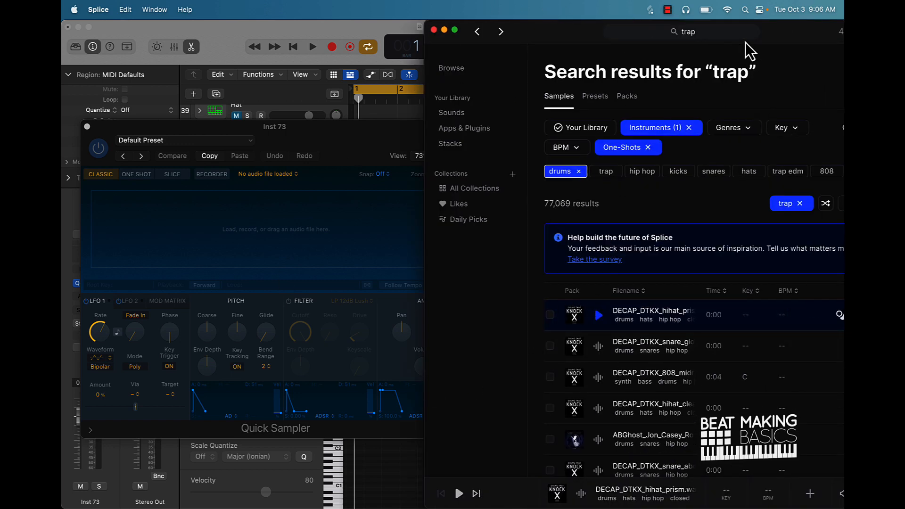
{"action": "left_click_drag", "start_coordinate": [773, 31], "coordinate": [662, 18]}
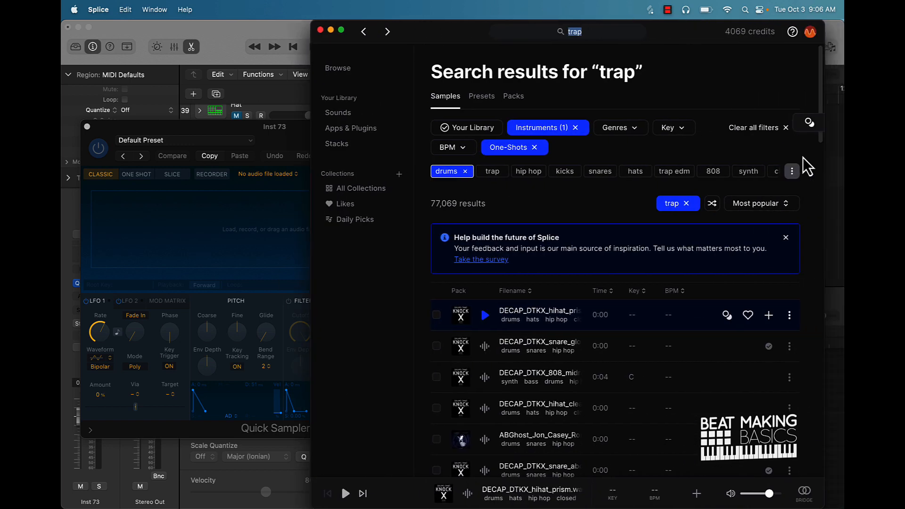
{"action": "left_click", "coordinate": [788, 176]}
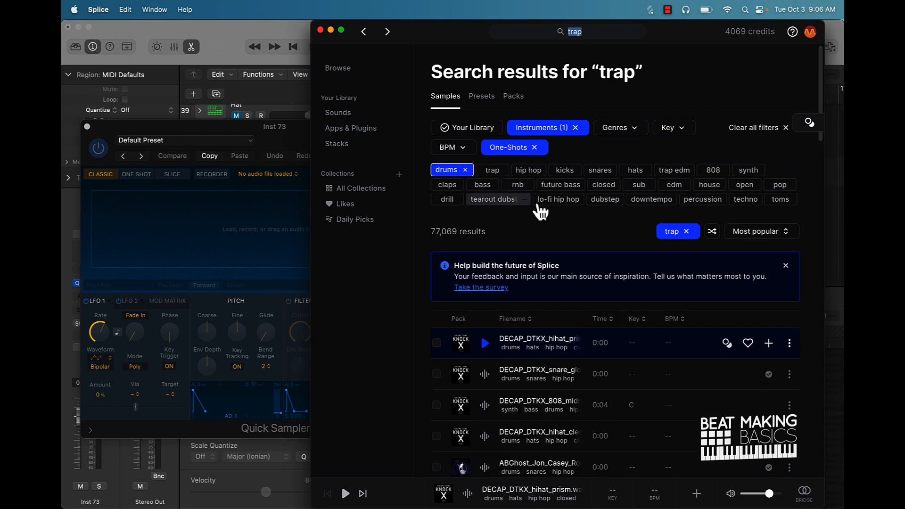
{"action": "left_click", "coordinate": [567, 172]}
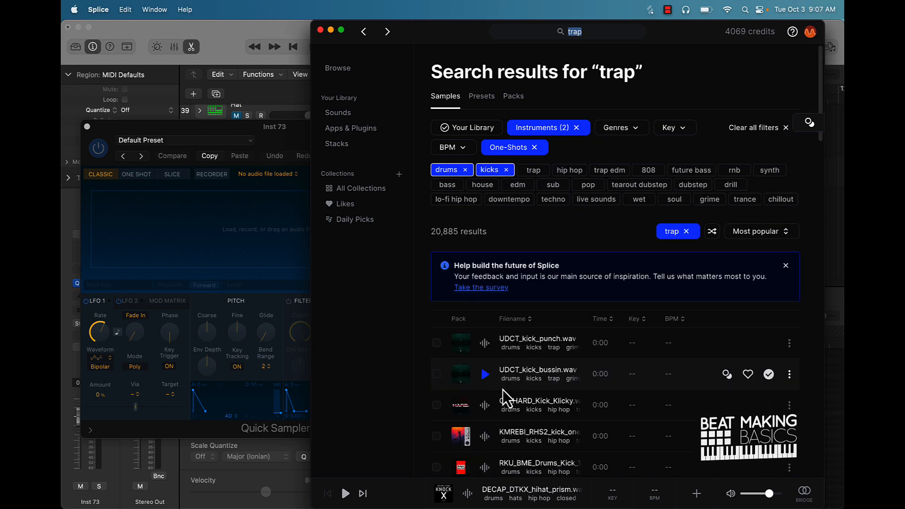
Step: Audition the first few kick samples and add UDCT_kick_punch.wav to the library
{"action": "left_click", "coordinate": [489, 349]}
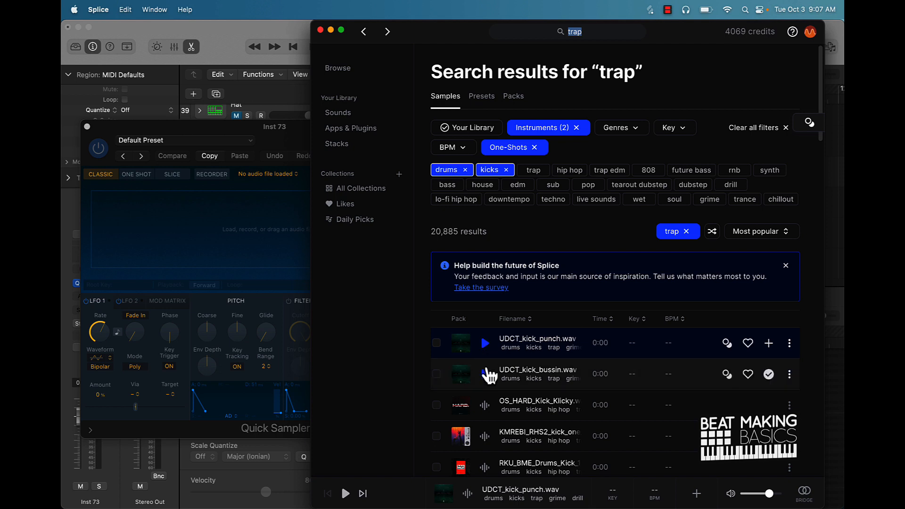
{"action": "left_click", "coordinate": [485, 375]}
{"action": "left_click", "coordinate": [485, 350]}
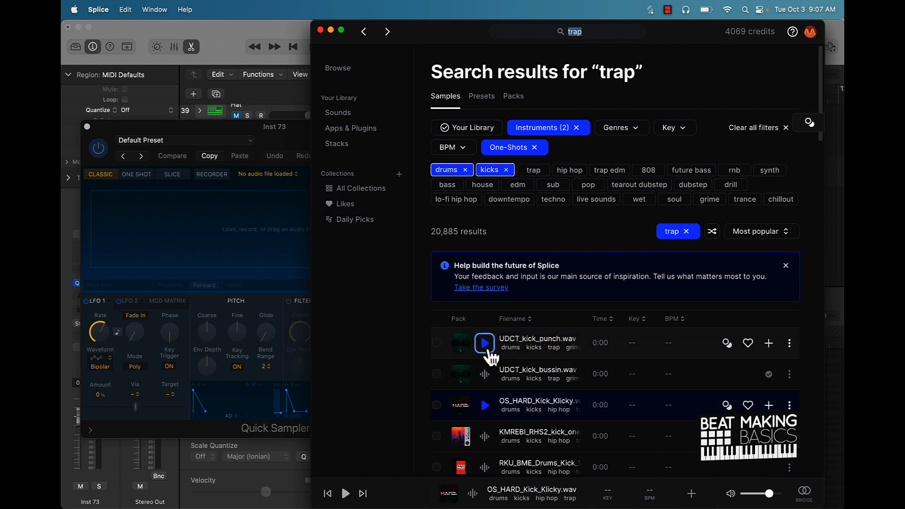
{"action": "left_click", "coordinate": [485, 343]}
{"action": "left_click", "coordinate": [769, 343]}
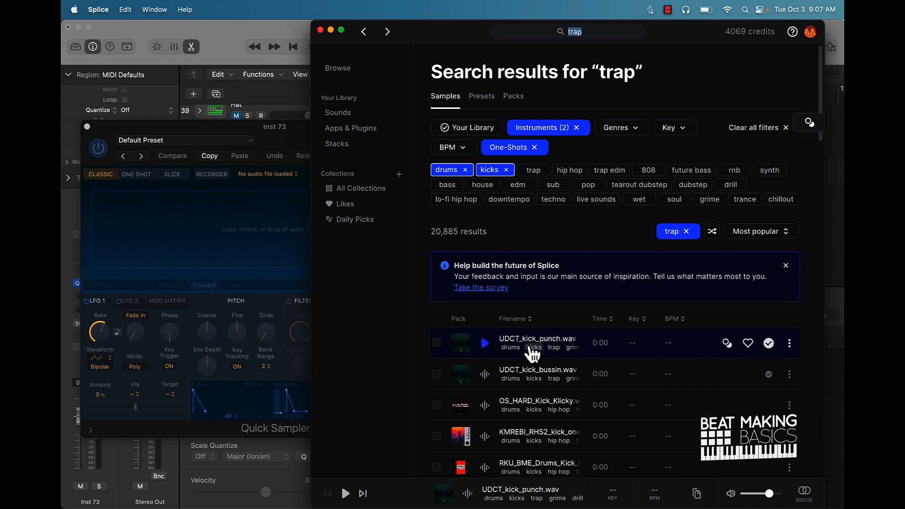
Step: Load UDCT_kick_punch.wav into the Quick Sampler of Inst 73 and move the plug-in window clear of the track regions
{"action": "left_click_drag", "start_coordinate": [529, 351], "coordinate": [245, 246]}
{"action": "left_click_drag", "start_coordinate": [203, 227], "coordinate": [294, 237]}
{"action": "left_click", "coordinate": [210, 47]}
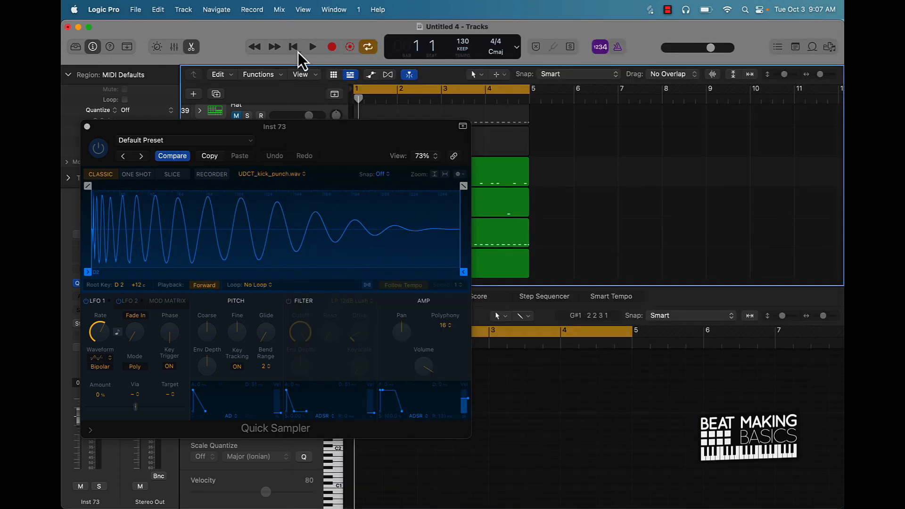
{"action": "left_click_drag", "start_coordinate": [313, 135], "coordinate": [708, 139]}
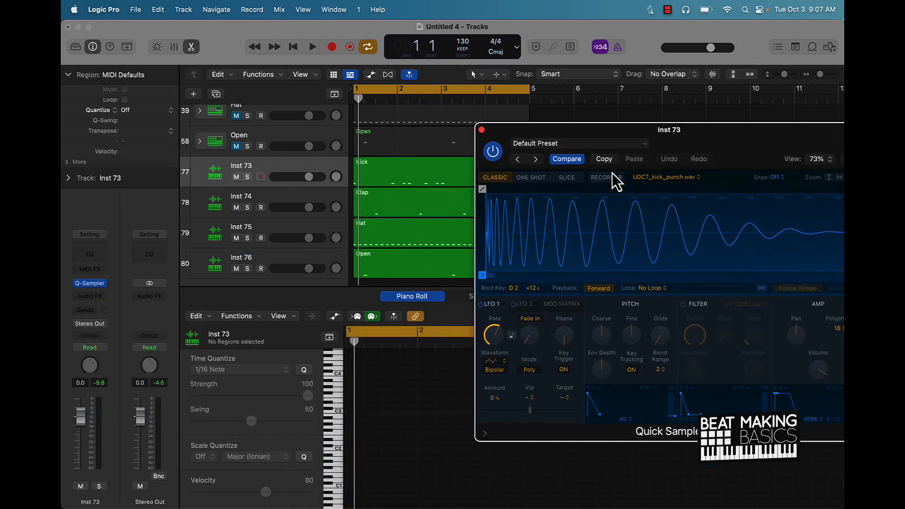
Step: Play the pattern to hear the kick sample and mute the Inst 75 track
{"action": "key", "text": "space"}
{"action": "key", "text": "space"}
{"action": "key", "text": "space"}
{"action": "key", "text": "space"}
{"action": "key", "text": "space"}
{"action": "key", "text": "space"}
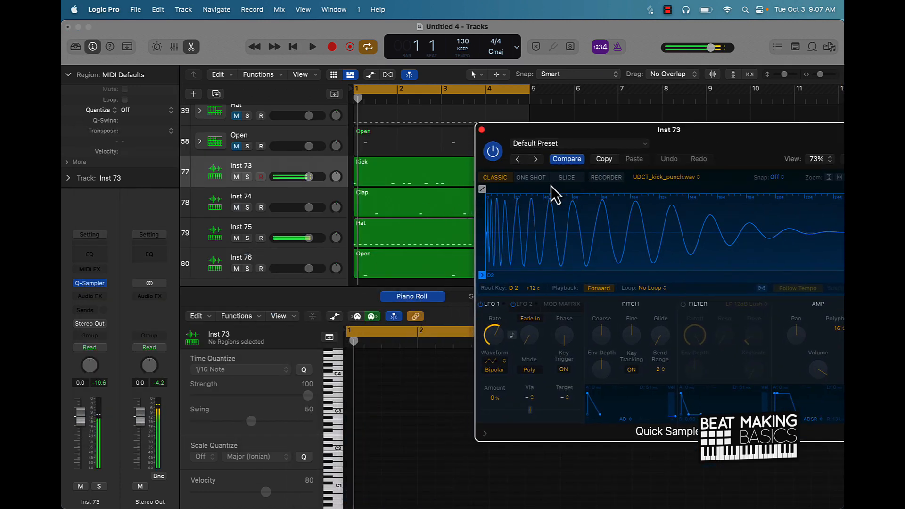
{"action": "key", "text": "space"}
{"action": "key", "text": "space"}
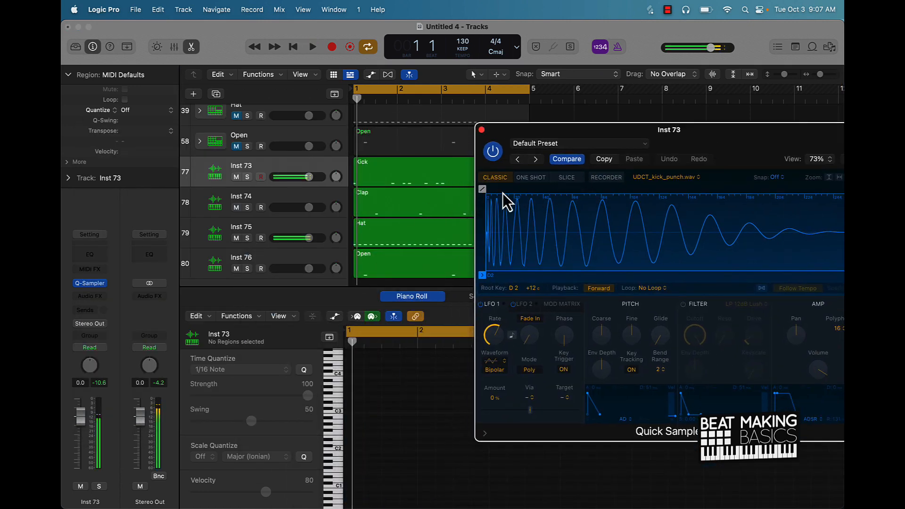
{"action": "left_click", "coordinate": [236, 238]}
{"action": "key", "text": "space"}
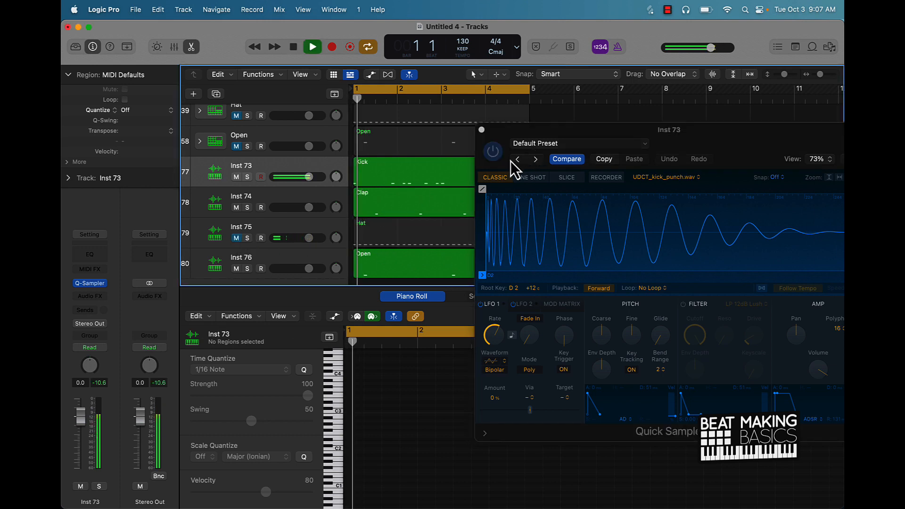
{"action": "key", "text": "space"}
Step: Transpose the Kick region on Inst 73 by -12, play it back, and mute the Inst 76 track
{"action": "left_click", "coordinate": [403, 171]}
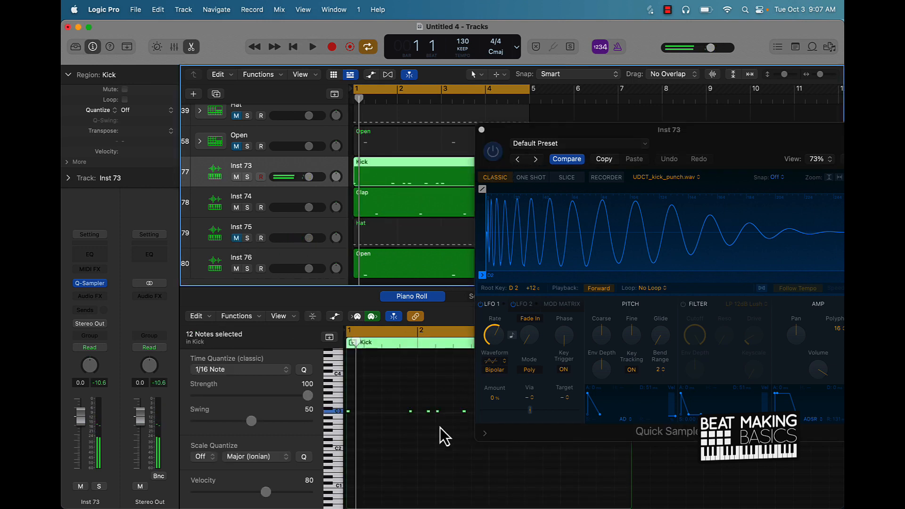
{"action": "key", "text": "alt+shift+Down"}
{"action": "key", "text": "space"}
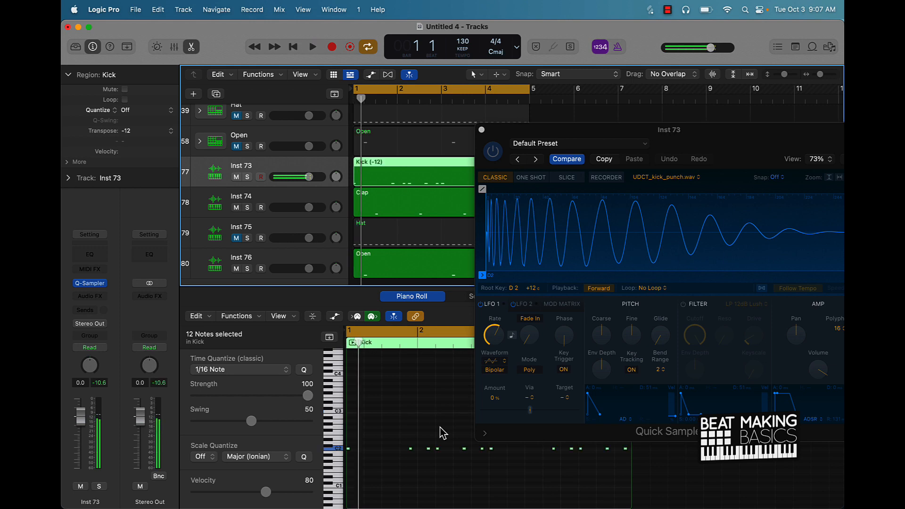
{"action": "key", "text": "space"}
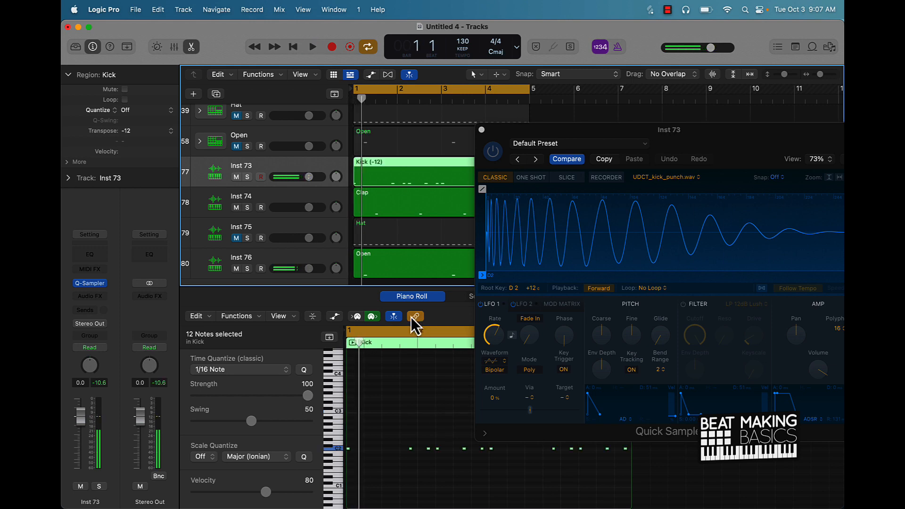
{"action": "left_click", "coordinate": [235, 268]}
Step: Close the Inst 73 sampler and open the Quick Sampler of the Inst 74 track holding the Clap region
{"action": "left_click", "coordinate": [445, 191]}
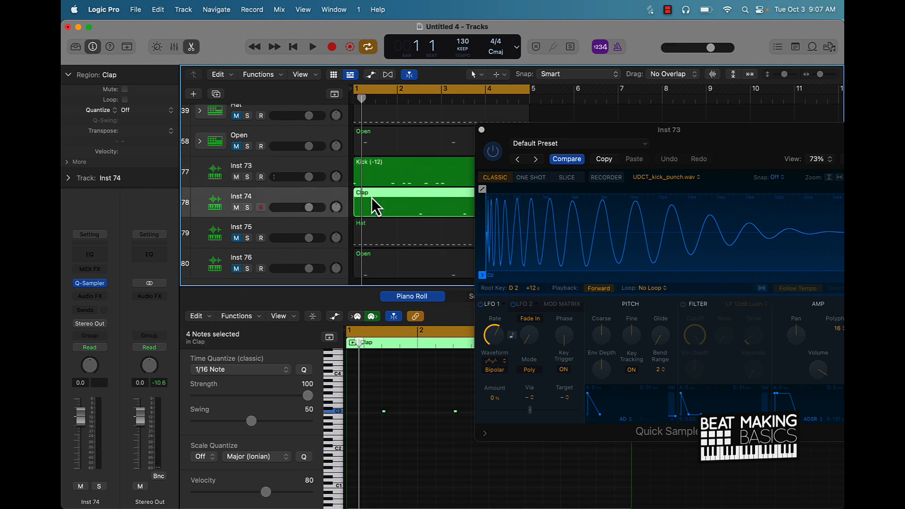
{"action": "left_click", "coordinate": [482, 130]}
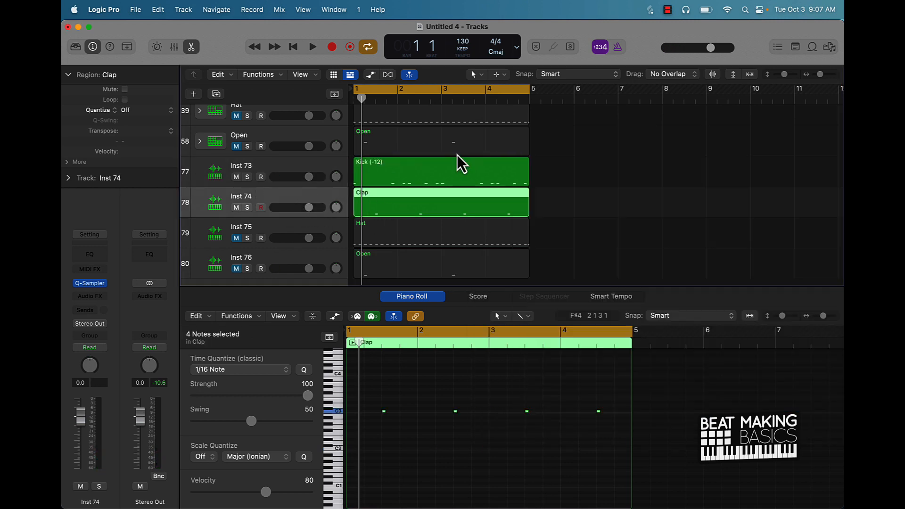
{"action": "left_click", "coordinate": [90, 284]}
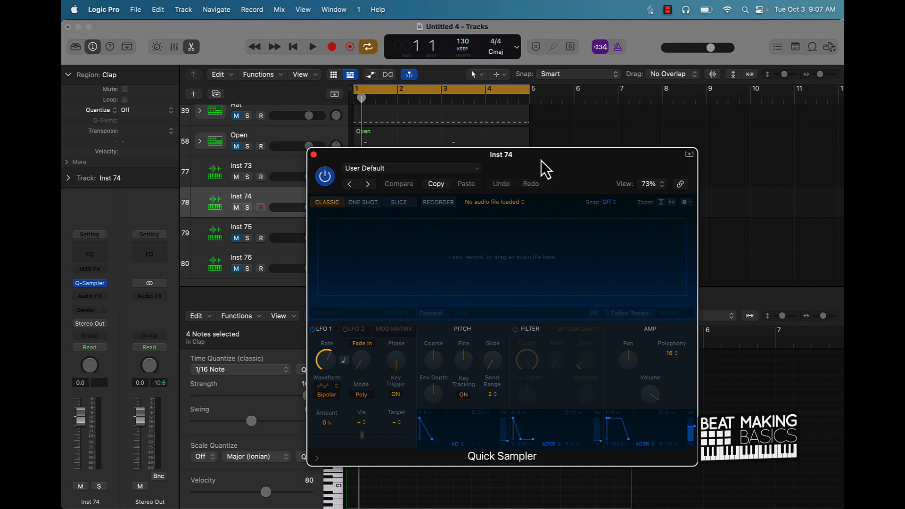
{"action": "left_click_drag", "start_coordinate": [541, 160], "coordinate": [399, 106]}
Step: Switch to Splice, dismiss the survey banner, and replace the kicks filter with claps
{"action": "mouse_move", "coordinate": [536, 508]}
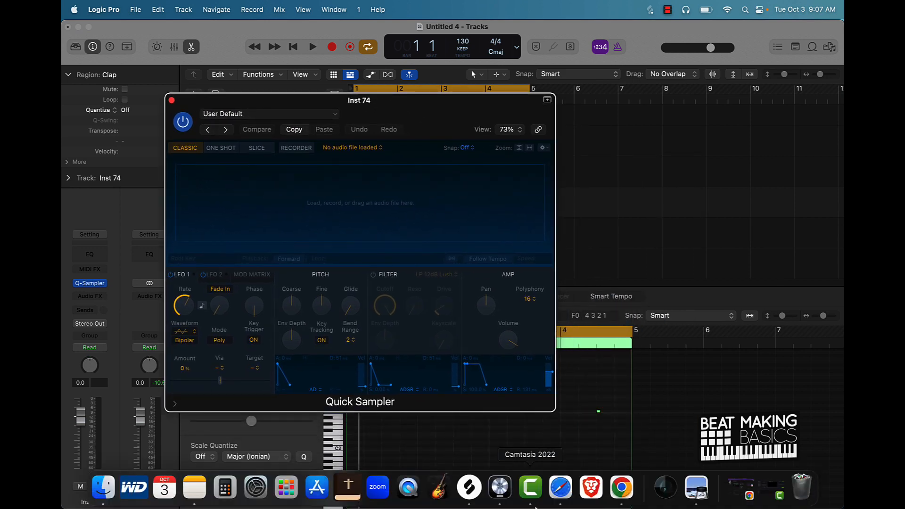
{"action": "left_click", "coordinate": [476, 495]}
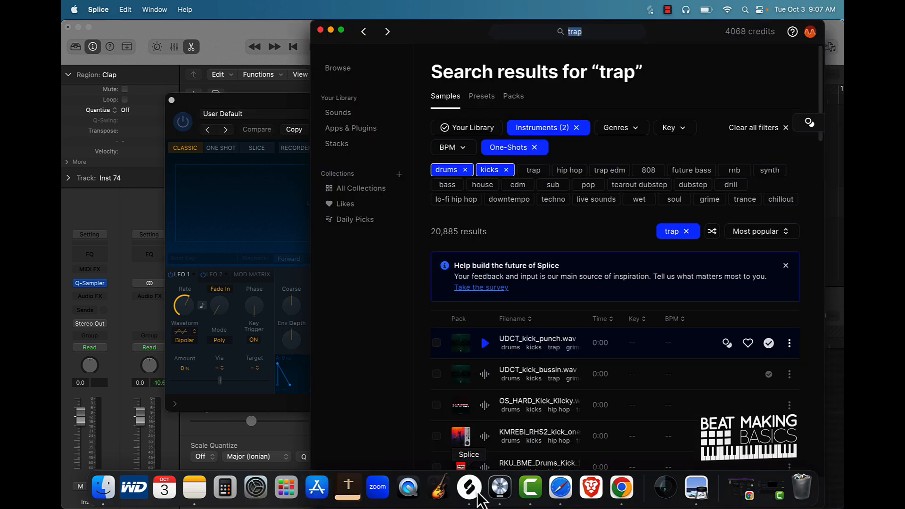
{"action": "left_click", "coordinate": [786, 267]}
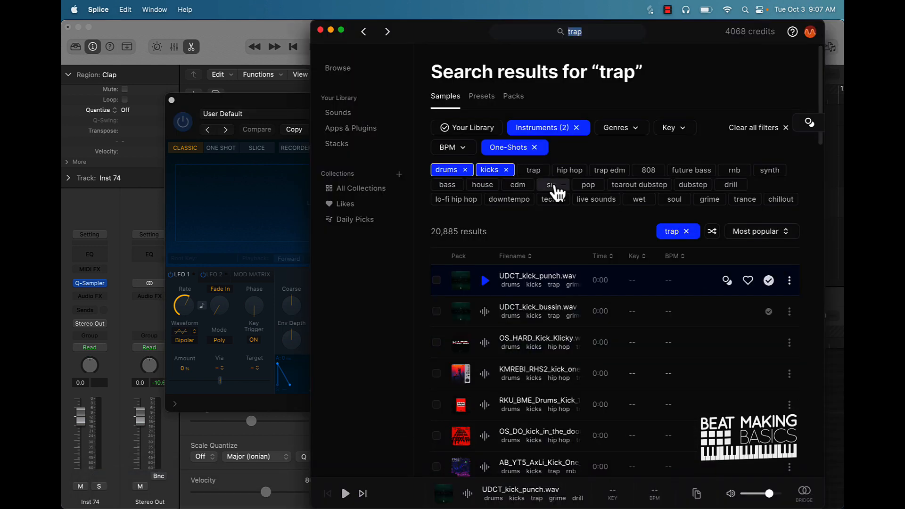
{"action": "left_click", "coordinate": [506, 171]}
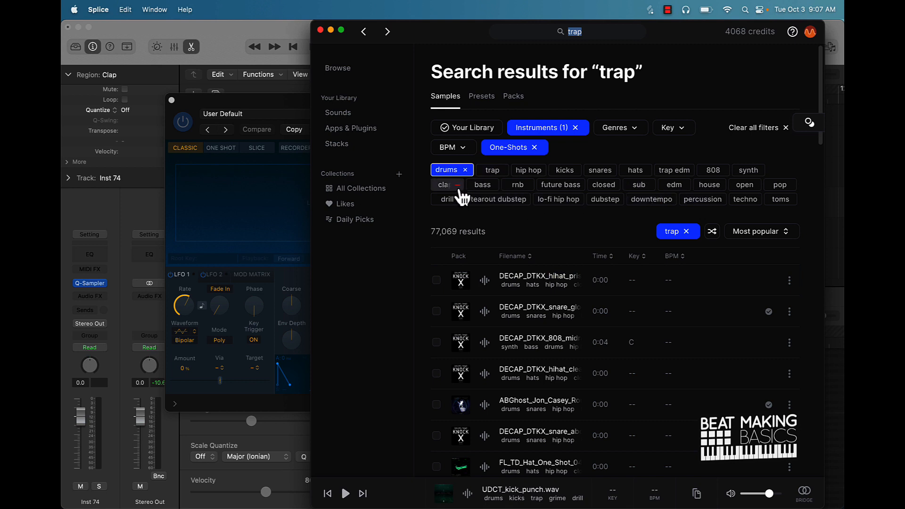
{"action": "left_click", "coordinate": [442, 185]}
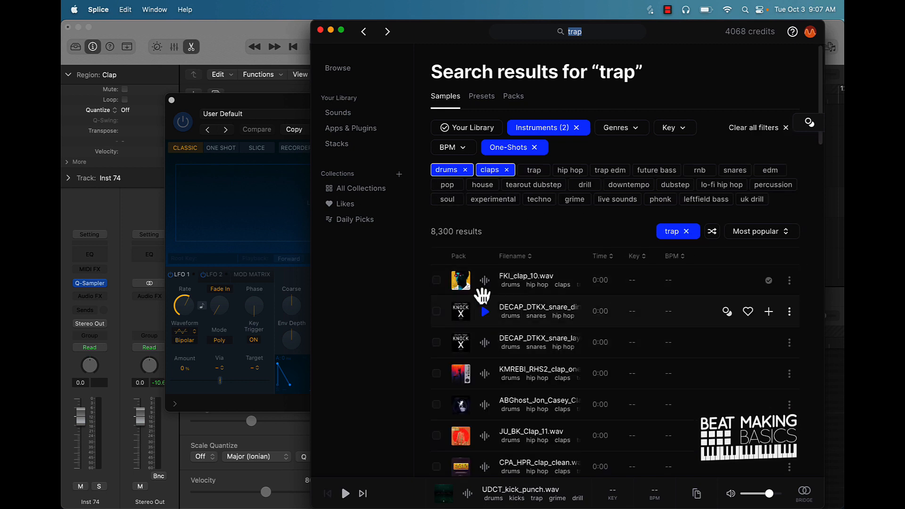
Step: Preview FKI_clap_10.wav and load it into the Quick Sampler of Inst 74
{"action": "left_click", "coordinate": [485, 281]}
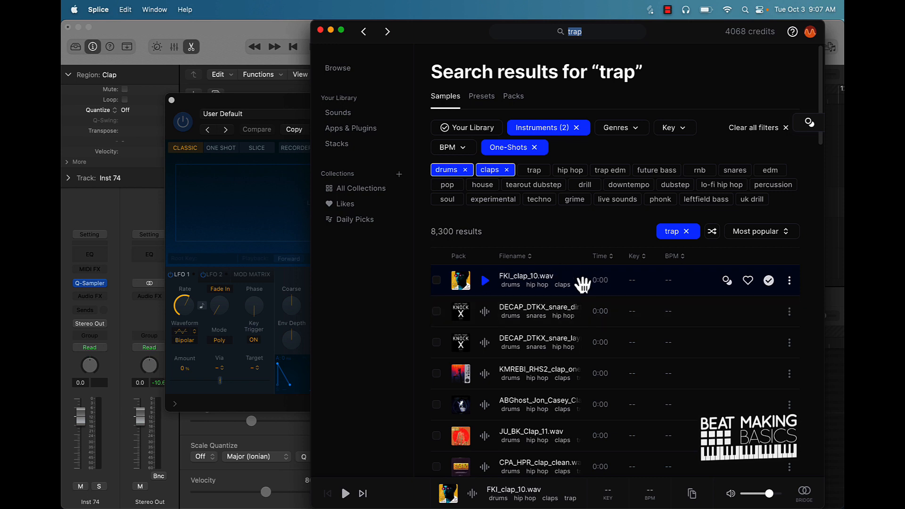
{"action": "left_click", "coordinate": [278, 107]}
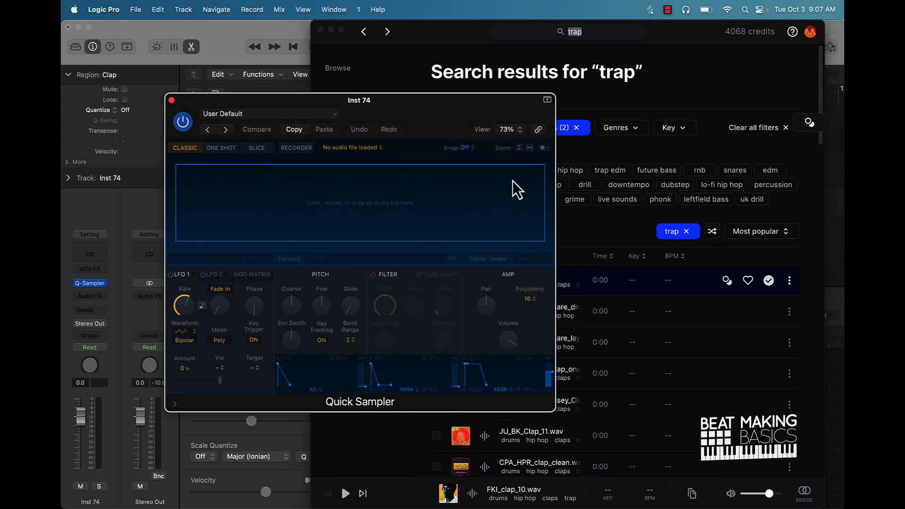
{"action": "left_click_drag", "start_coordinate": [632, 286], "coordinate": [253, 175]}
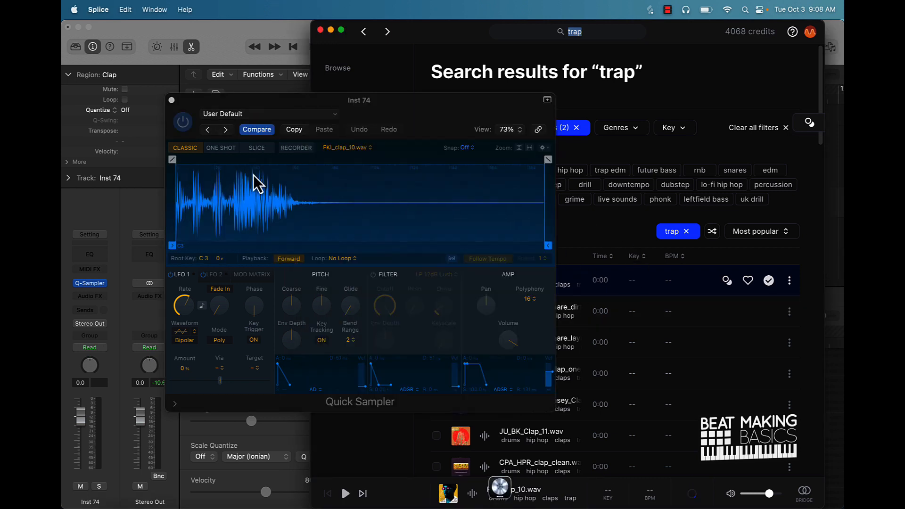
Step: Close the Inst 74 sampler, return to Logic Pro and play back the kick with the new clap
{"action": "left_click", "coordinate": [171, 100]}
{"action": "left_click", "coordinate": [237, 47]}
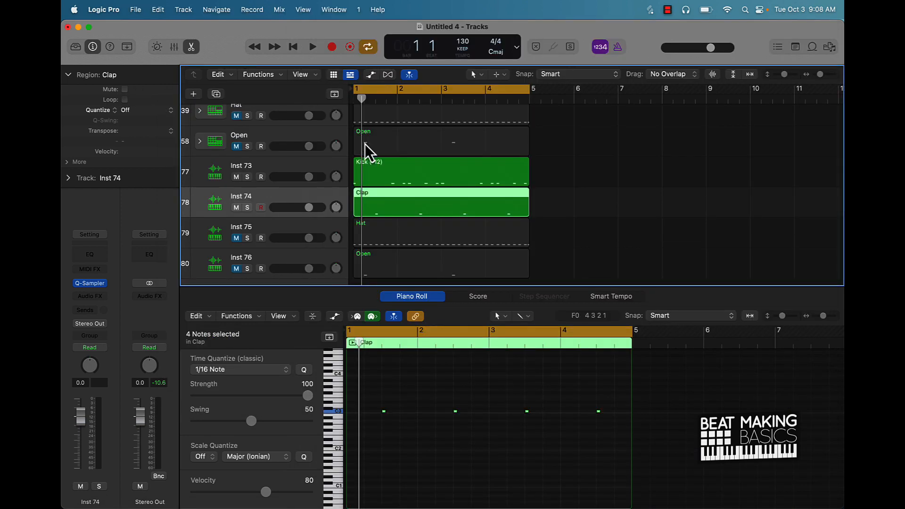
{"action": "left_click", "coordinate": [547, 191]}
{"action": "key", "text": "space"}
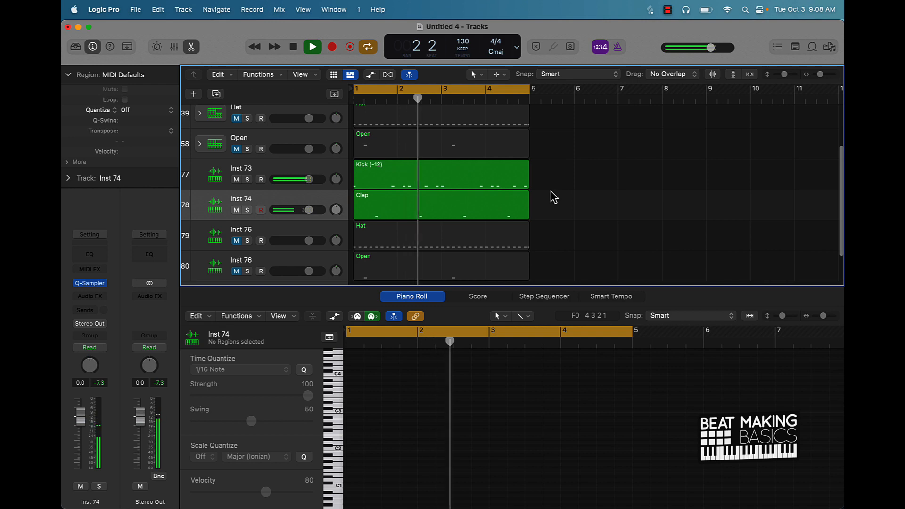
{"action": "key", "text": "space"}
Step: Unmute the Inst 75 track holding the Hat region and open its Quick Sampler
{"action": "left_click", "coordinate": [236, 241]}
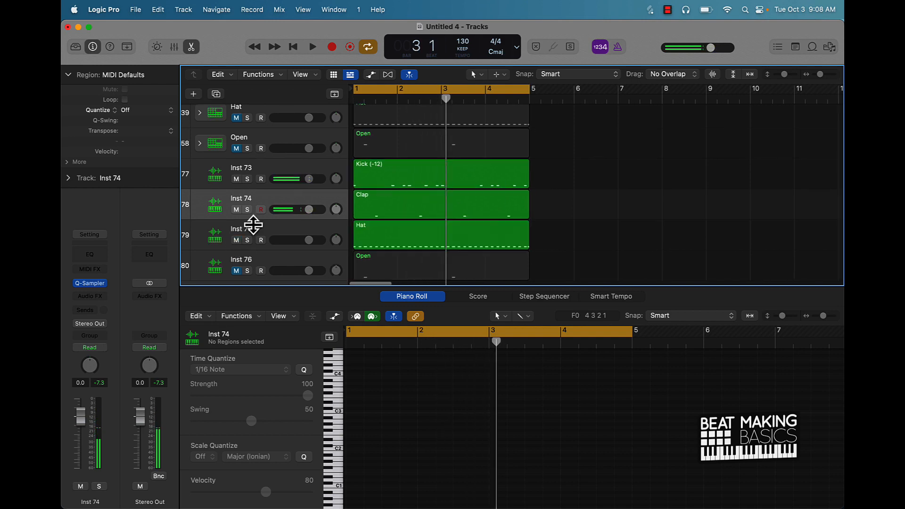
{"action": "left_click", "coordinate": [236, 227]}
{"action": "scroll", "coordinate": [254, 238], "scroll_direction": "up", "scroll_amount": 1}
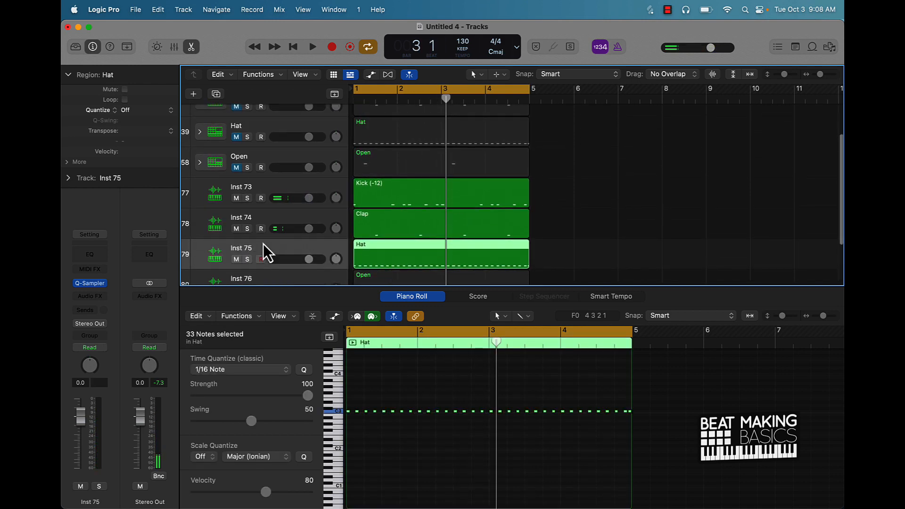
{"action": "left_click", "coordinate": [89, 282]}
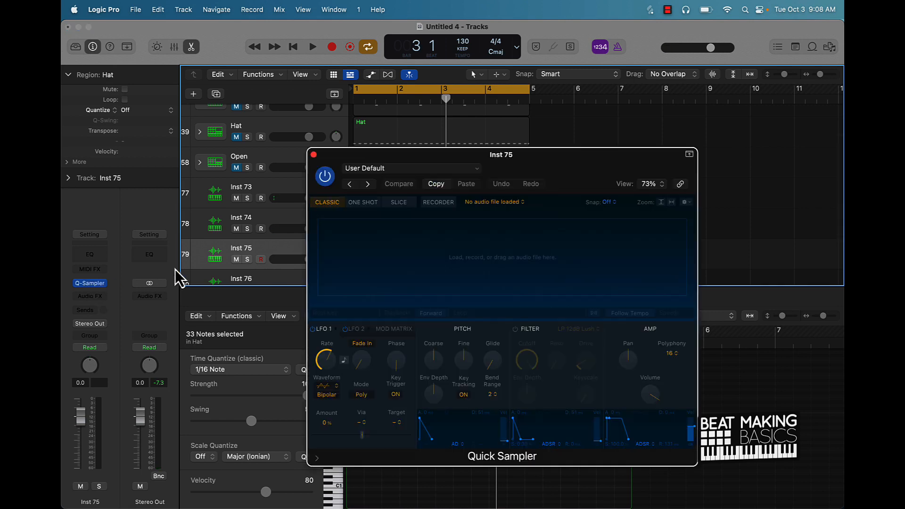
{"action": "left_click_drag", "start_coordinate": [564, 153], "coordinate": [461, 96]}
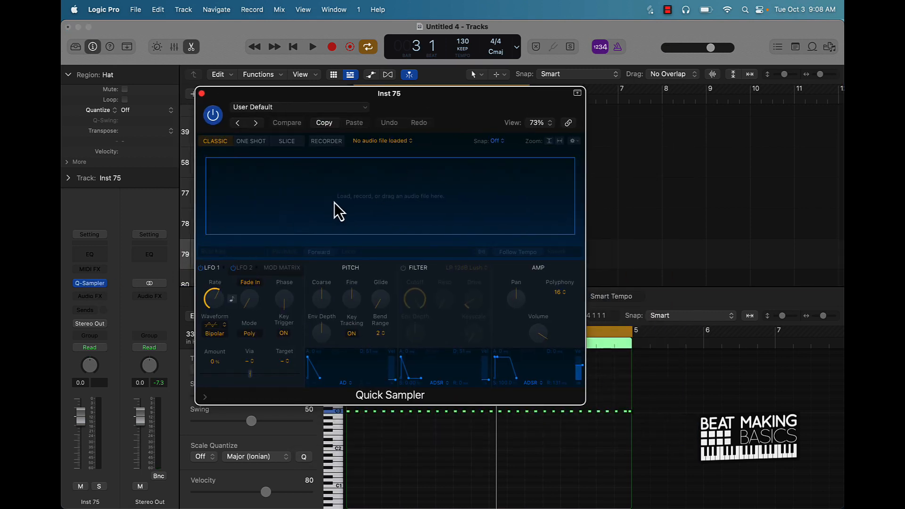
Step: Switch to Splice and replace the claps filter with hats
{"action": "mouse_move", "coordinate": [231, 505]}
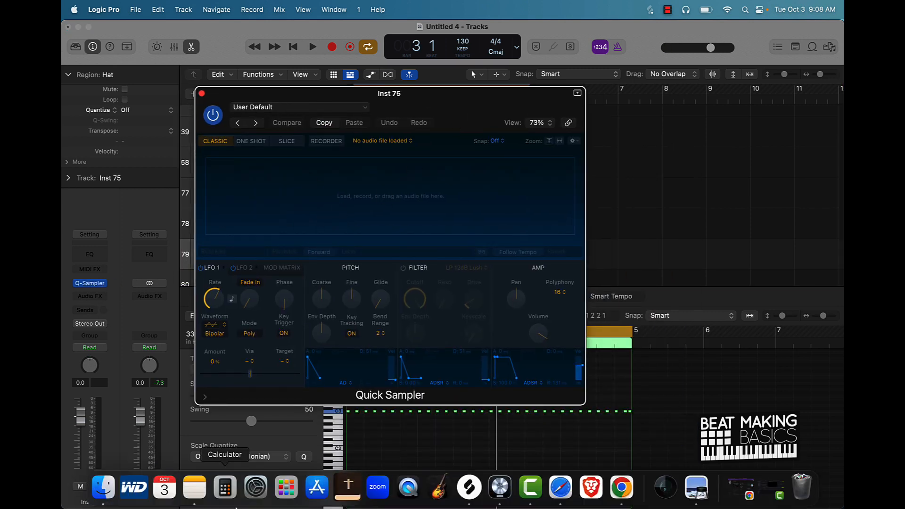
{"action": "left_click", "coordinate": [469, 488]}
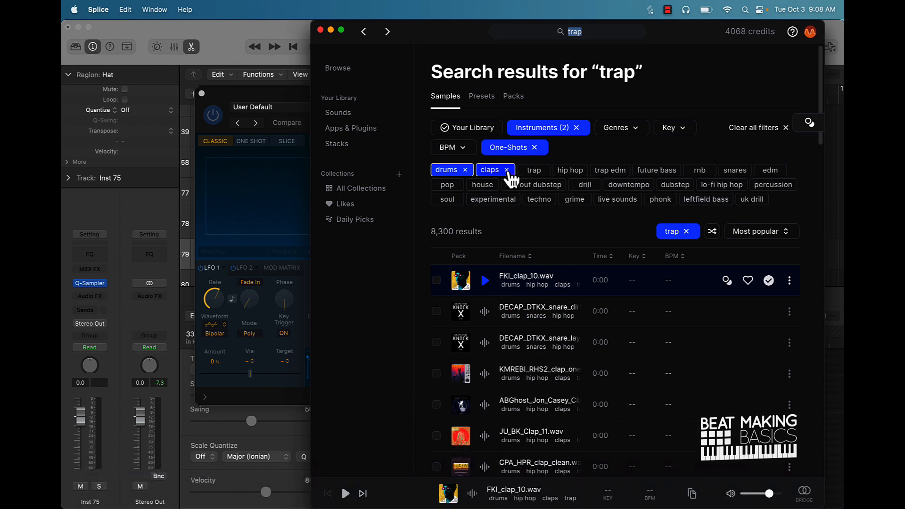
{"action": "left_click", "coordinate": [507, 171]}
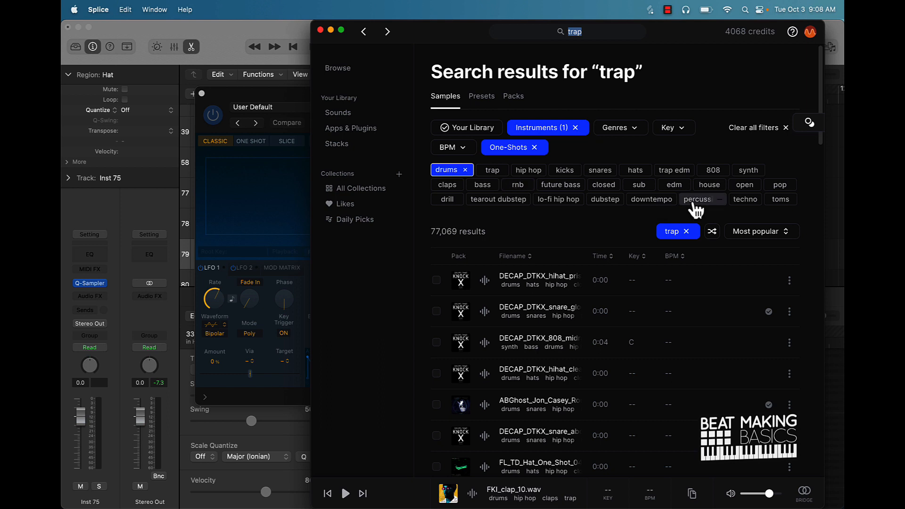
{"action": "scroll", "coordinate": [708, 205], "scroll_direction": "down", "scroll_amount": 1}
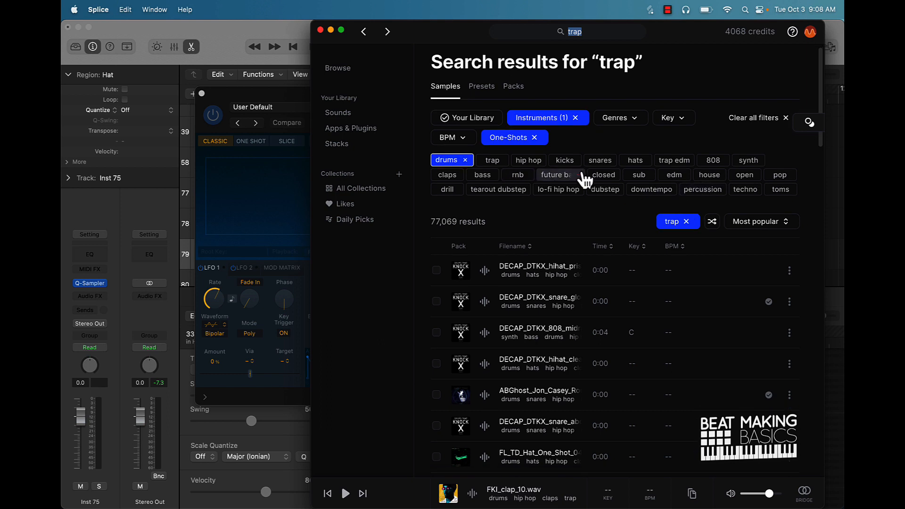
{"action": "left_click", "coordinate": [634, 161]}
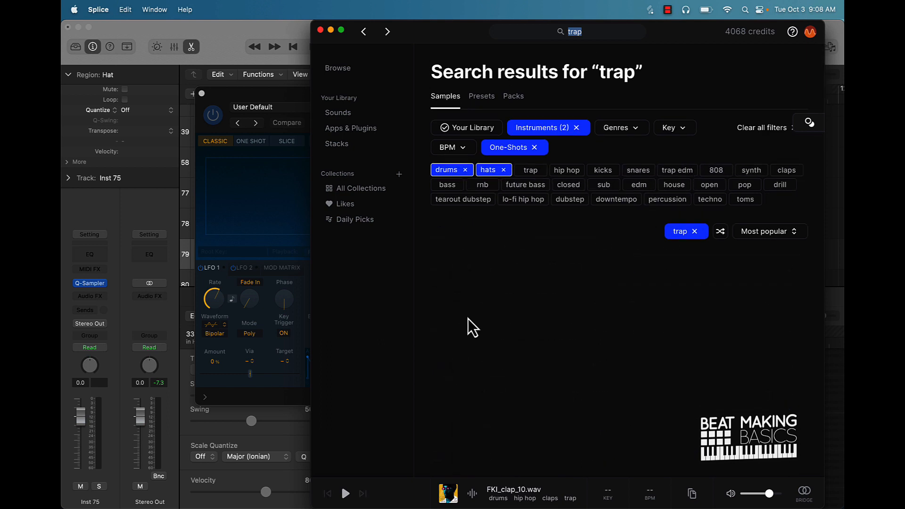
Step: Preview the first two hi-hats, add DECAP_DTKX_hihat_prism.wav to the library, and load it into the Quick Sampler of Inst 75
{"action": "left_click", "coordinate": [485, 289]}
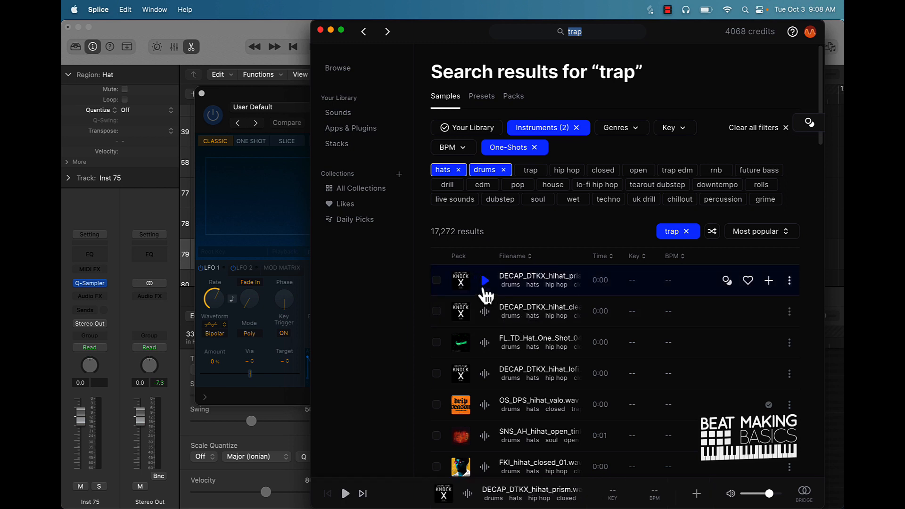
{"action": "left_click", "coordinate": [484, 316]}
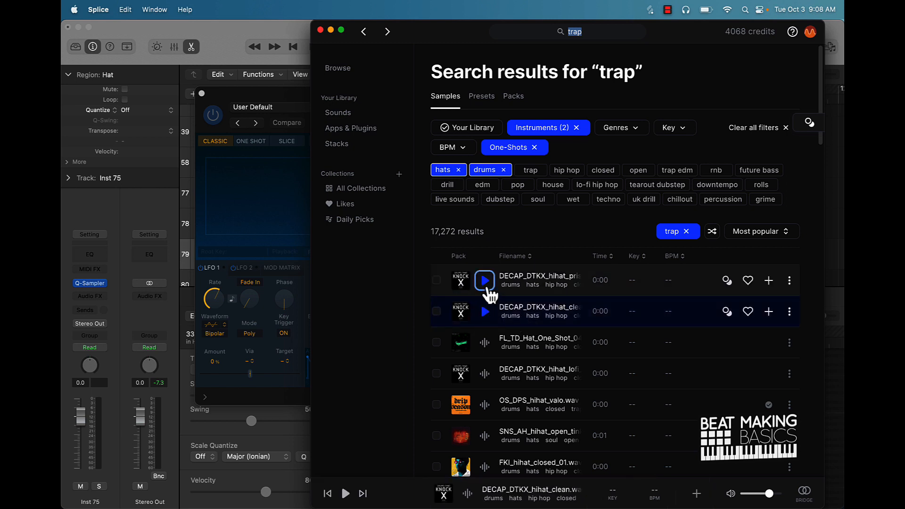
{"action": "left_click", "coordinate": [488, 289]}
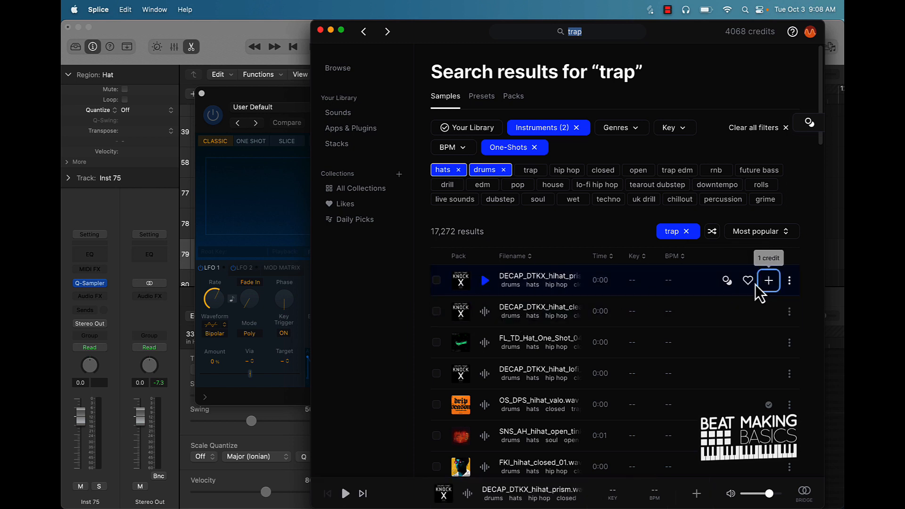
{"action": "left_click", "coordinate": [769, 281]}
{"action": "left_click_drag", "start_coordinate": [511, 285], "coordinate": [261, 200]}
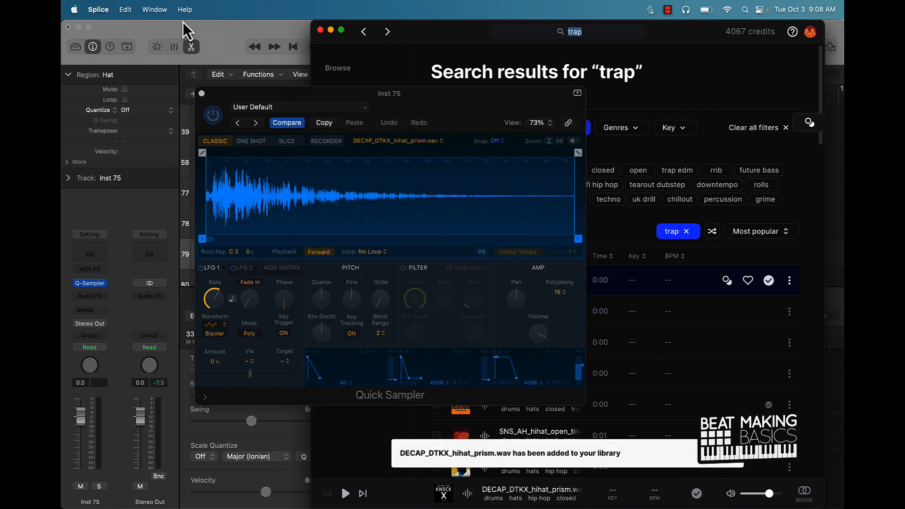
Step: Return to Logic Pro, close the Inst 75 sampler, and play back the pattern with the new hat
{"action": "left_click", "coordinate": [229, 49]}
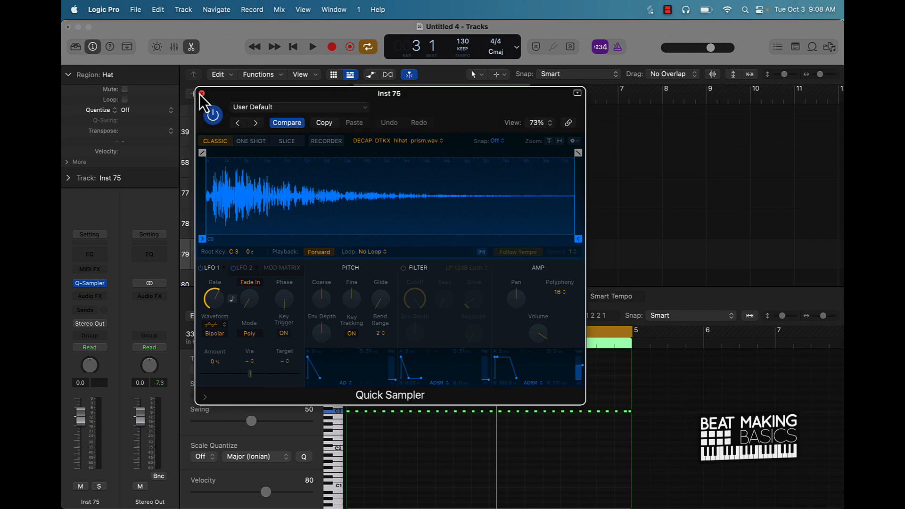
{"action": "left_click", "coordinate": [200, 93]}
{"action": "key", "text": "space"}
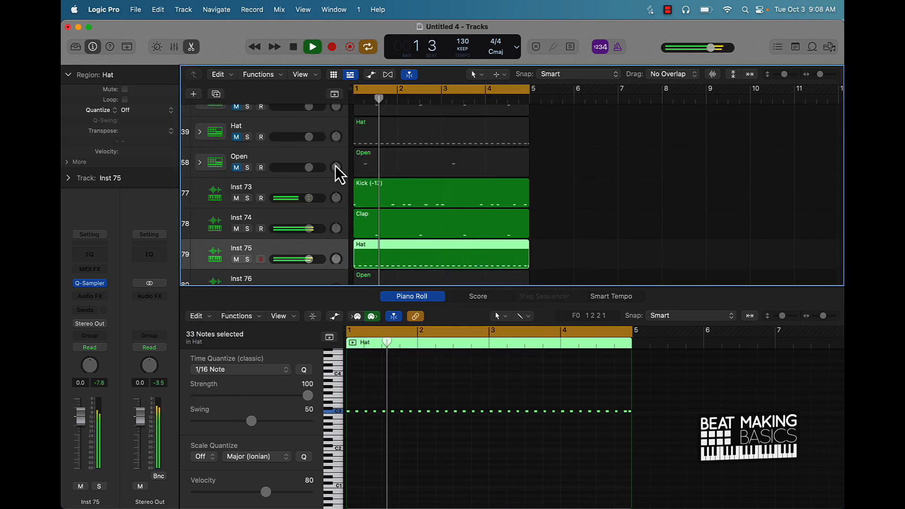
{"action": "scroll", "coordinate": [349, 189], "scroll_direction": "up", "scroll_amount": 1}
{"action": "scroll", "coordinate": [346, 188], "scroll_direction": "down", "scroll_amount": 5}
{"action": "key", "text": "space"}
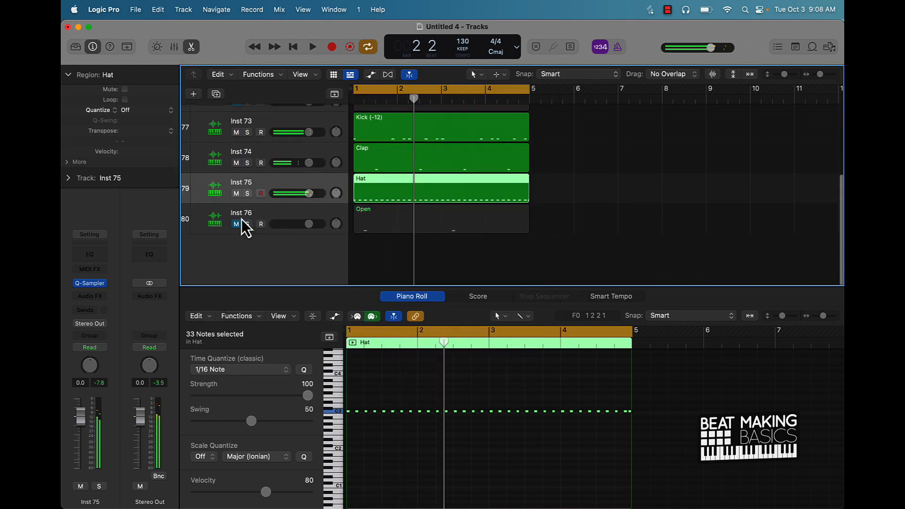
Step: Unmute the Inst 76 track holding the Open region and open its Quick Sampler
{"action": "left_click", "coordinate": [257, 213]}
{"action": "left_click", "coordinate": [236, 224]}
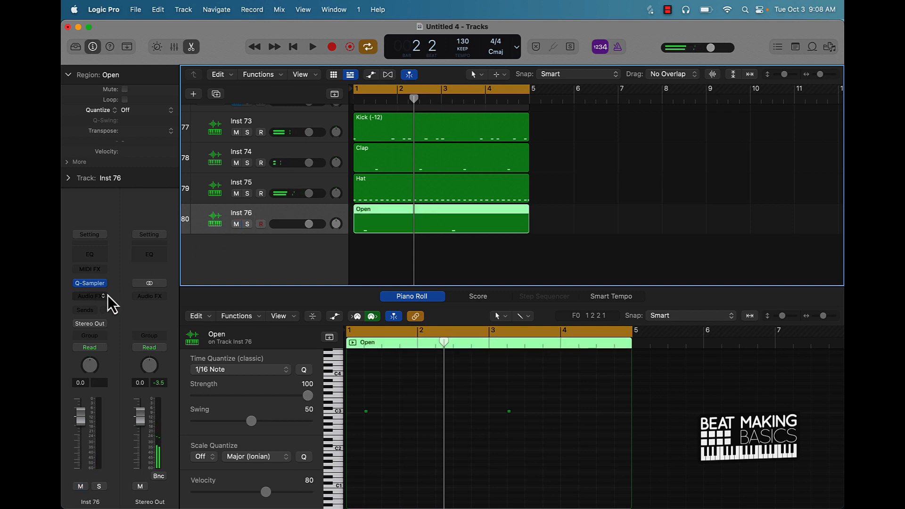
{"action": "left_click", "coordinate": [91, 284]}
{"action": "left_click_drag", "start_coordinate": [532, 168], "coordinate": [476, 111]}
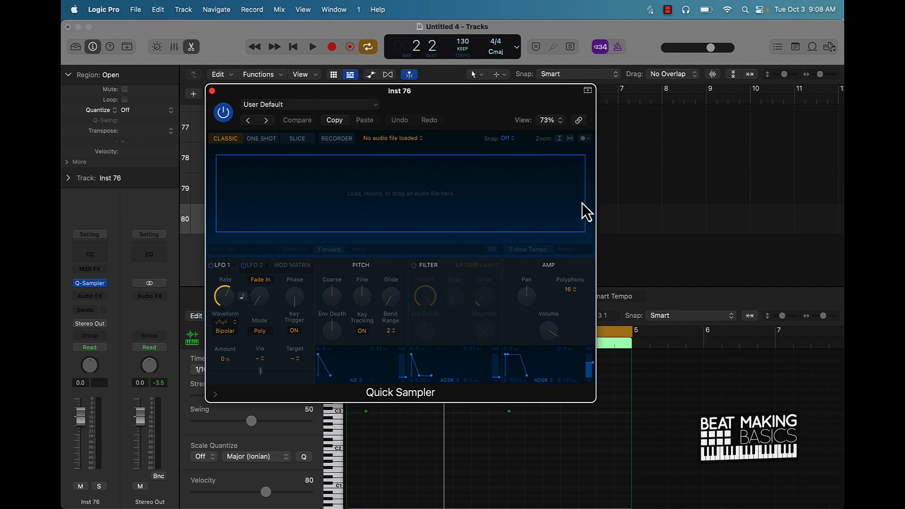
Step: Switch to Splice, preview open and closed hats, and load SNS_AH_hihat_open_tinker.wav into the Quick Sampler of Inst 76
{"action": "mouse_move", "coordinate": [500, 508]}
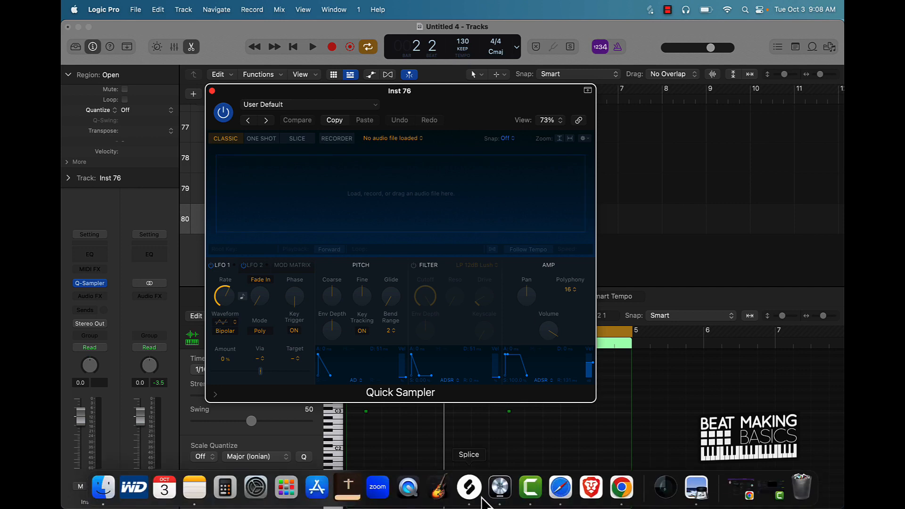
{"action": "left_click", "coordinate": [469, 488]}
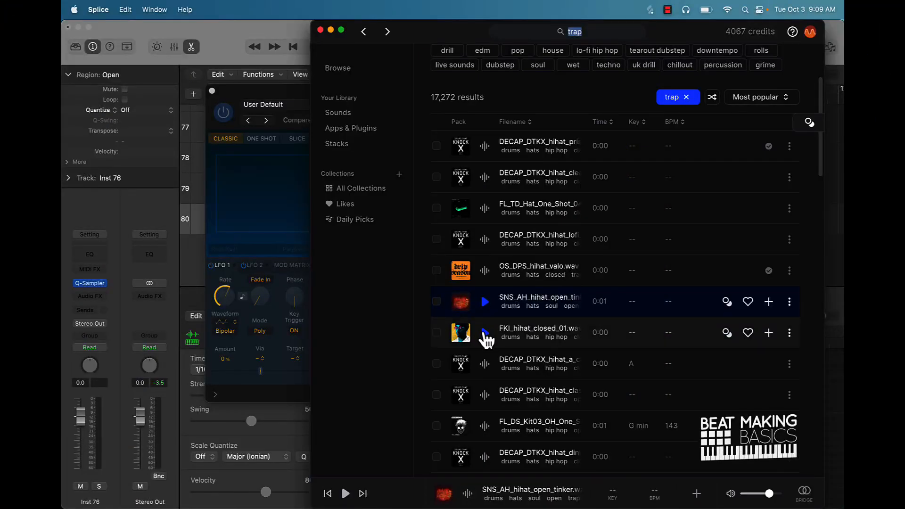
{"action": "left_click", "coordinate": [485, 333]}
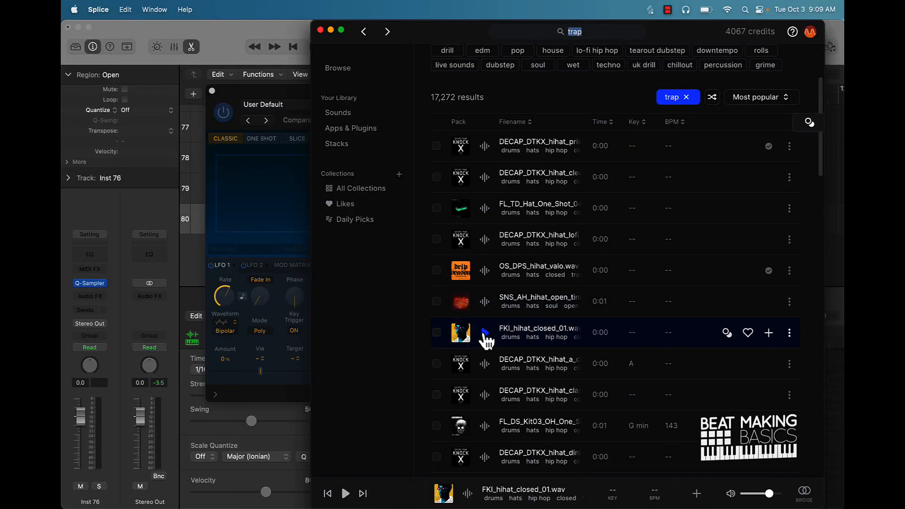
{"action": "left_click", "coordinate": [486, 302]}
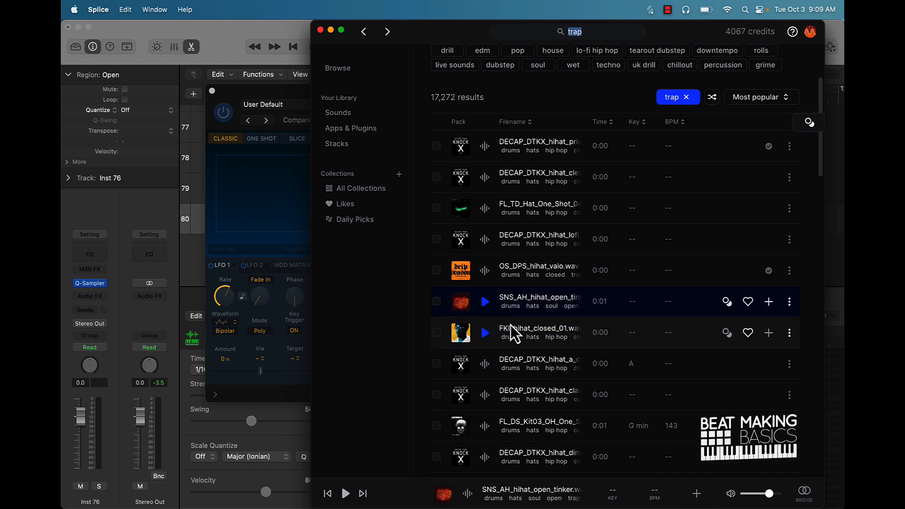
{"action": "left_click", "coordinate": [769, 303]}
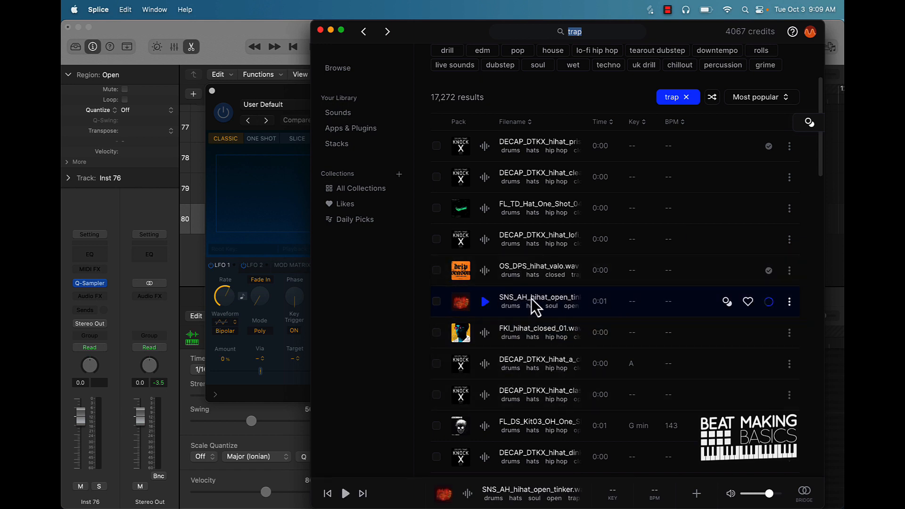
{"action": "left_click_drag", "start_coordinate": [461, 301], "coordinate": [242, 179]}
Step: Return to Logic Pro, close the Inst 76 sampler, and play the pattern with the open hat
{"action": "left_click", "coordinate": [233, 32]}
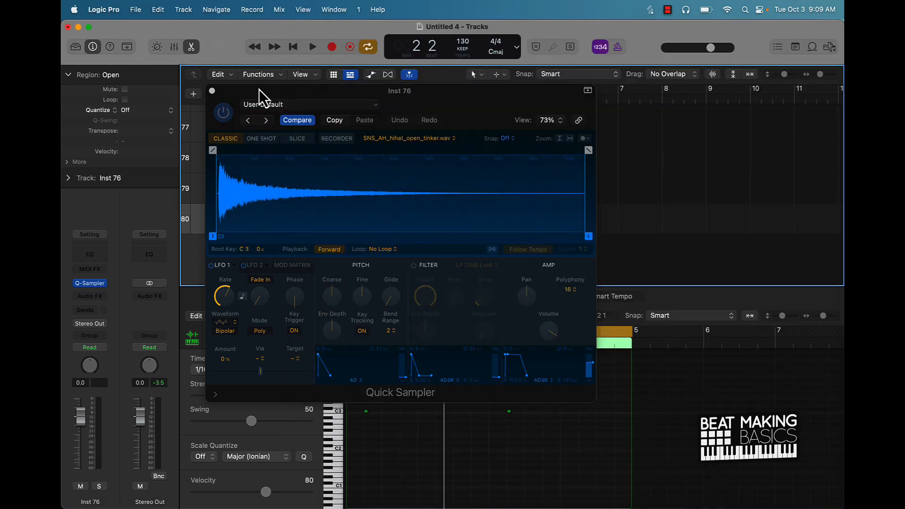
{"action": "left_click", "coordinate": [212, 91]}
{"action": "left_click", "coordinate": [538, 248]}
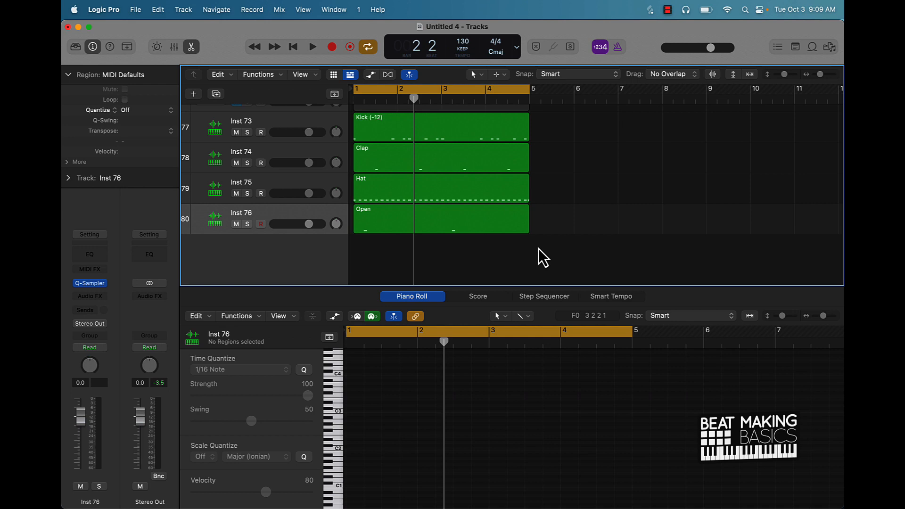
{"action": "key", "text": "space"}
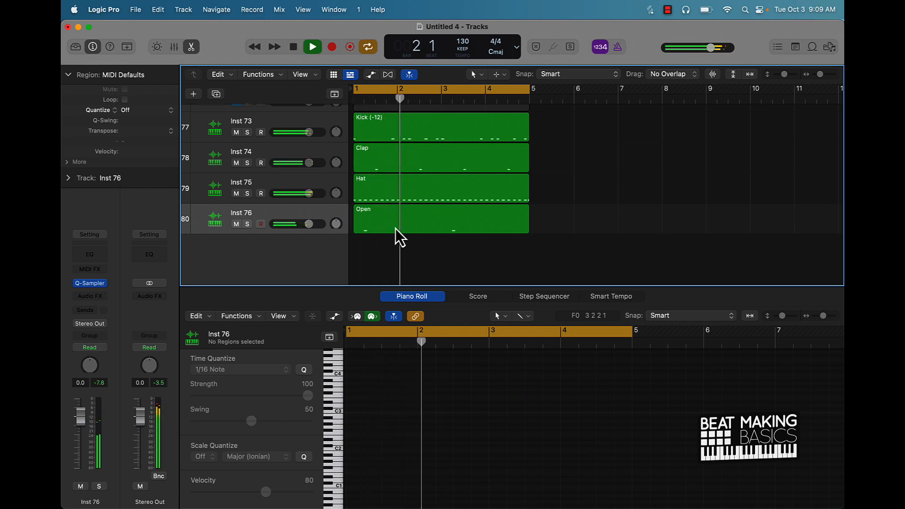
Step: Stop playback and lengthen both notes of the Open region on Inst 76 to about one beat each
{"action": "left_click", "coordinate": [395, 228]}
{"action": "key", "text": "space"}
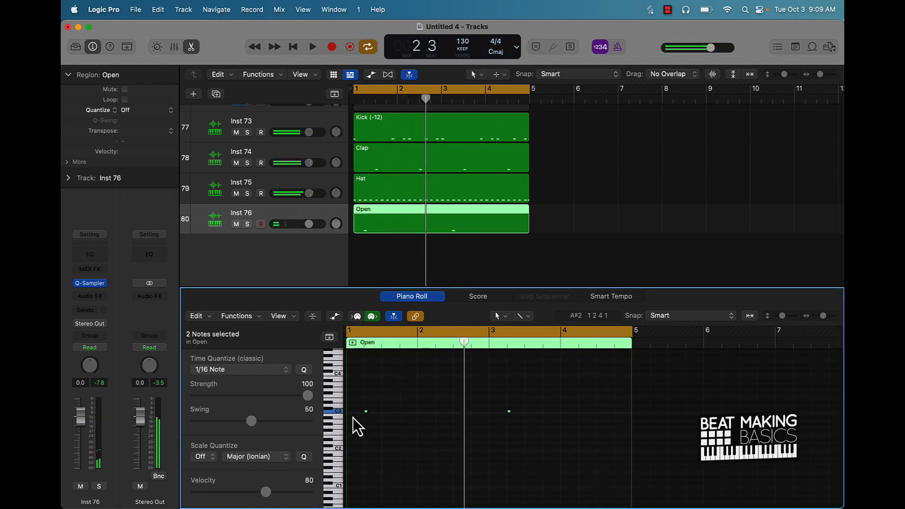
{"action": "left_click", "coordinate": [372, 415], "text": "ctrl+alt"}
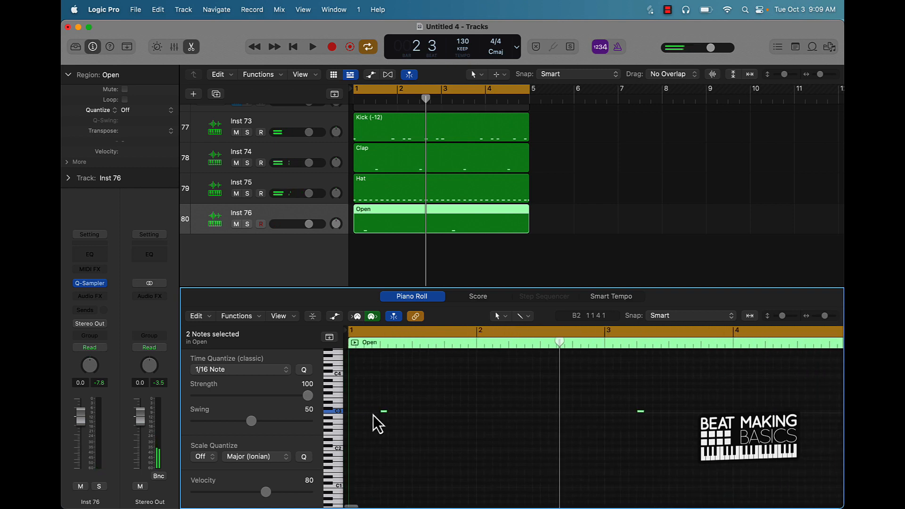
{"action": "left_click_drag", "start_coordinate": [388, 425], "coordinate": [412, 426]}
Step: Play back the full pattern with the longer open hats and hide the Piano Roll editor
{"action": "key", "text": "space"}
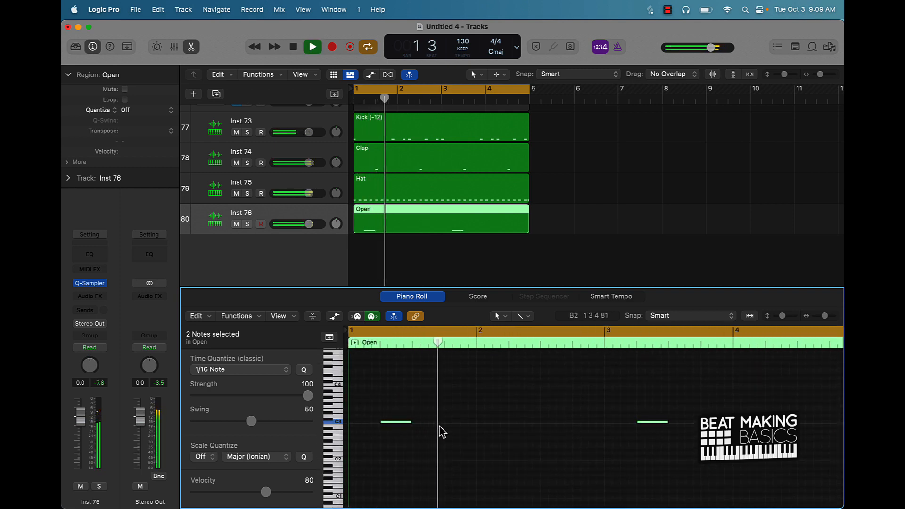
{"action": "left_click", "coordinate": [579, 194]}
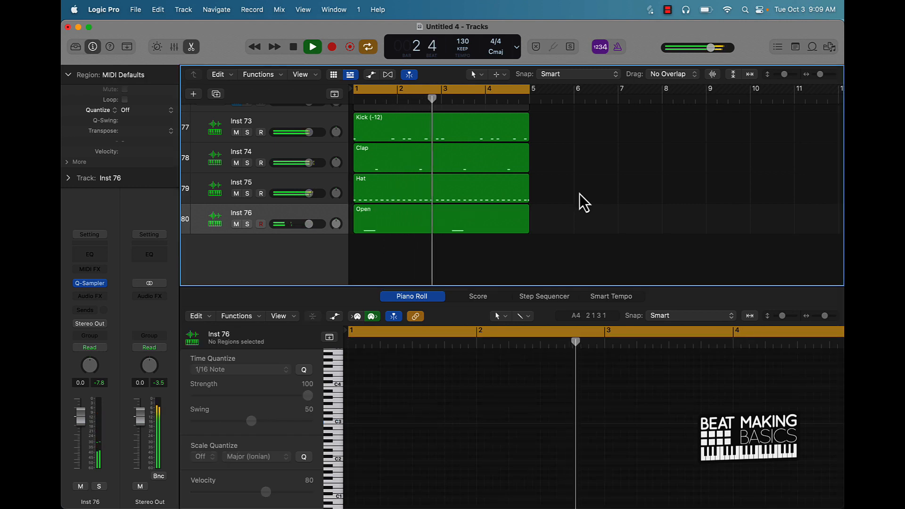
{"action": "left_click", "coordinate": [191, 47]}
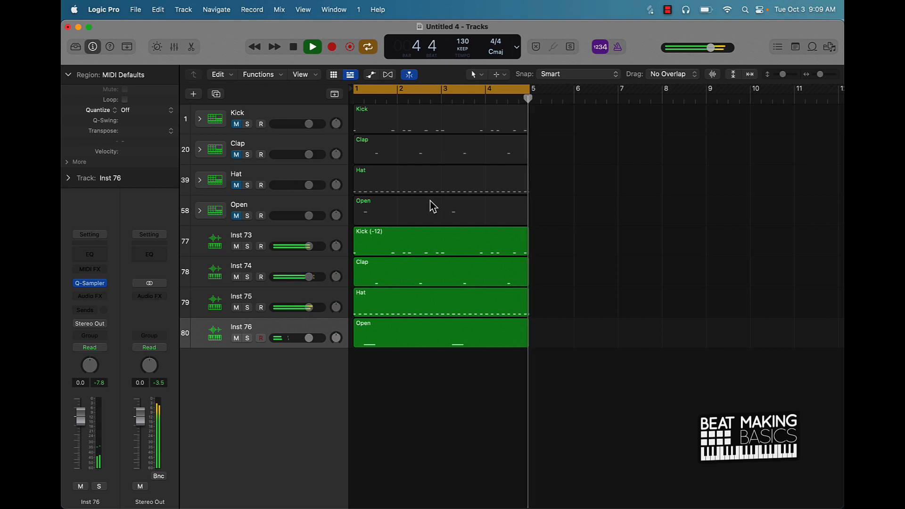
{"action": "key", "text": "super+Up"}
{"action": "key", "text": "super+Up"}
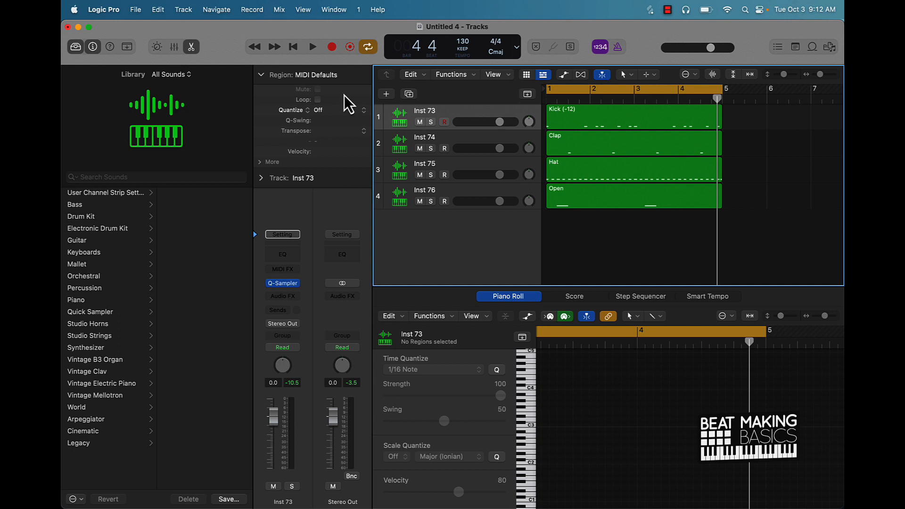
{"action": "left_click", "coordinate": [197, 46]}
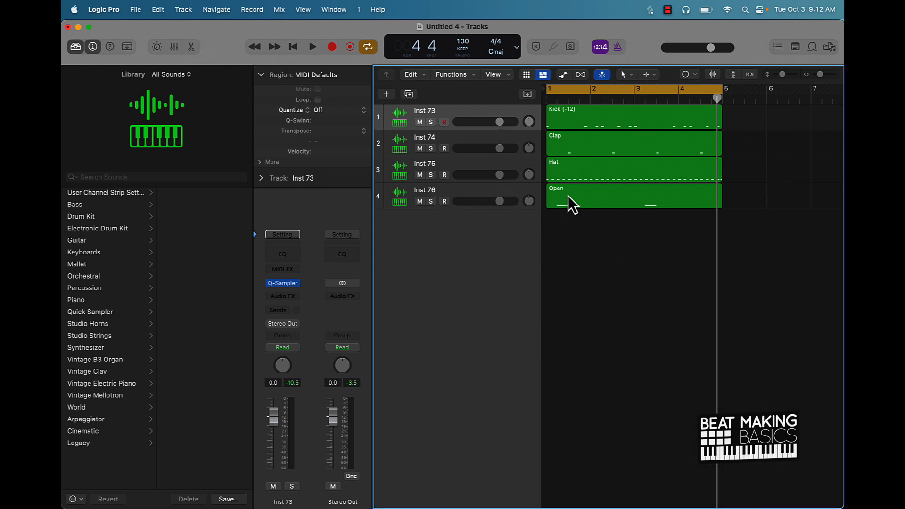
Step: Play the pattern briefly, show the Mixer, and hide the Library and Inspector
{"action": "key", "text": "space"}
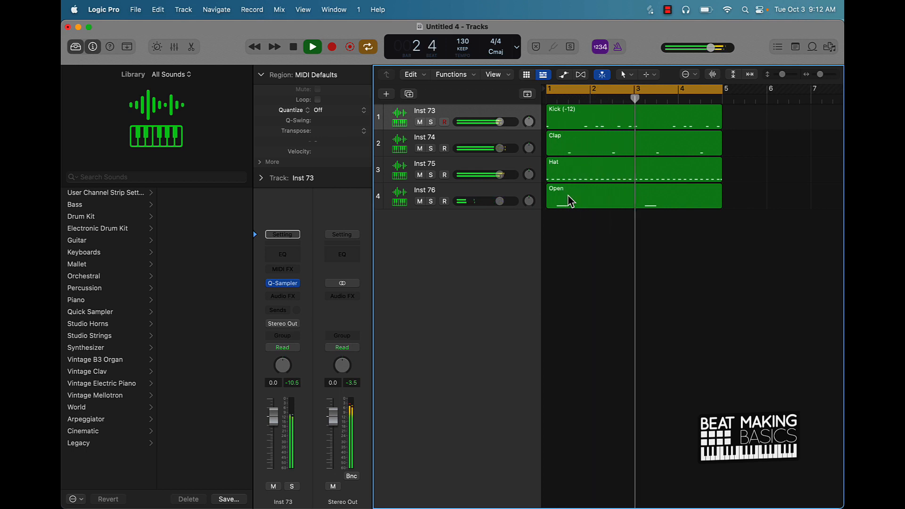
{"action": "key", "text": "space"}
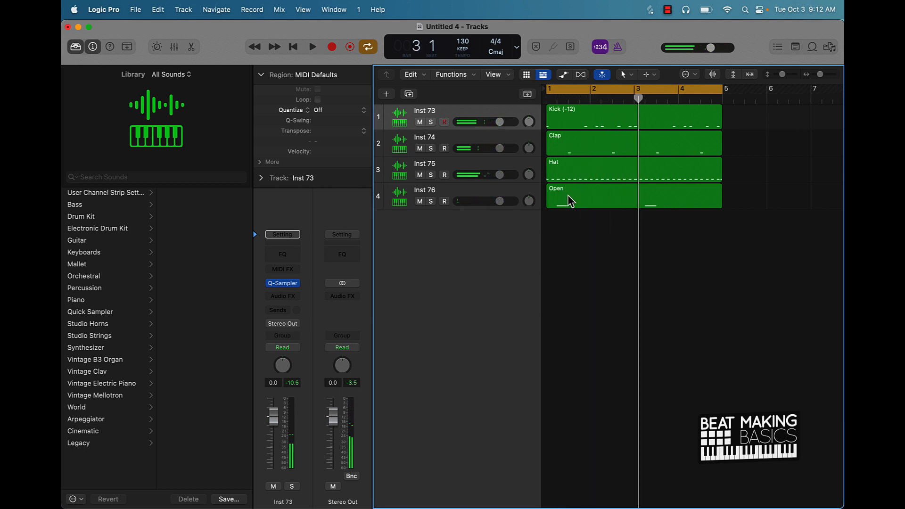
{"action": "left_click", "coordinate": [175, 48]}
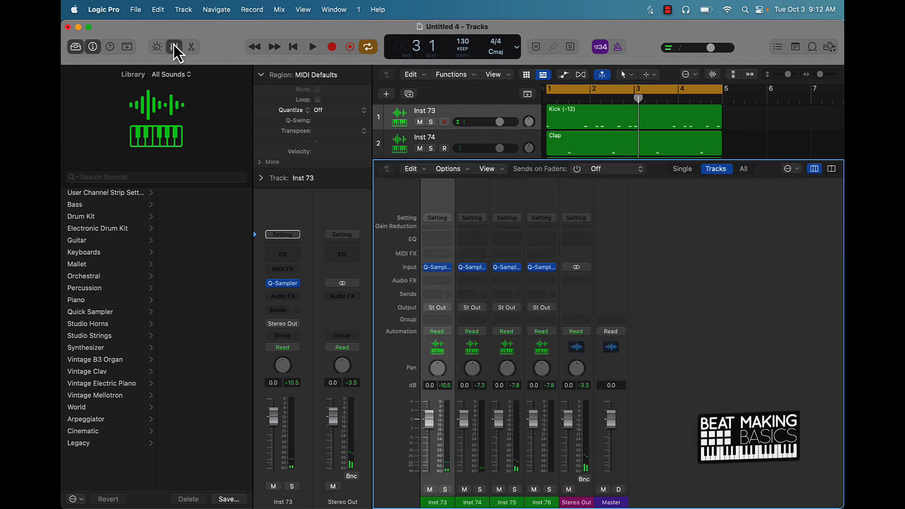
{"action": "left_click", "coordinate": [93, 47]}
{"action": "left_click", "coordinate": [79, 49]}
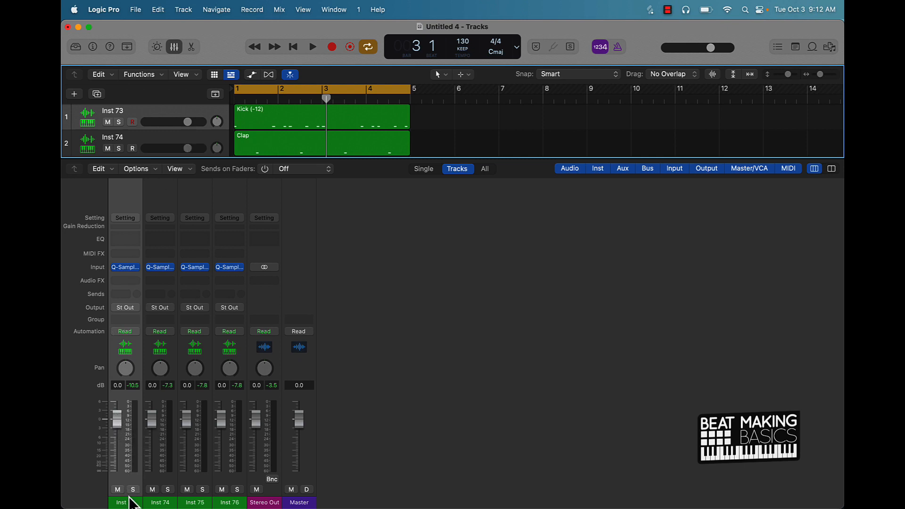
Step: Rename the four instrument channel strips Kick, Clao, Hat and Open
{"action": "double_click", "coordinate": [132, 501]}
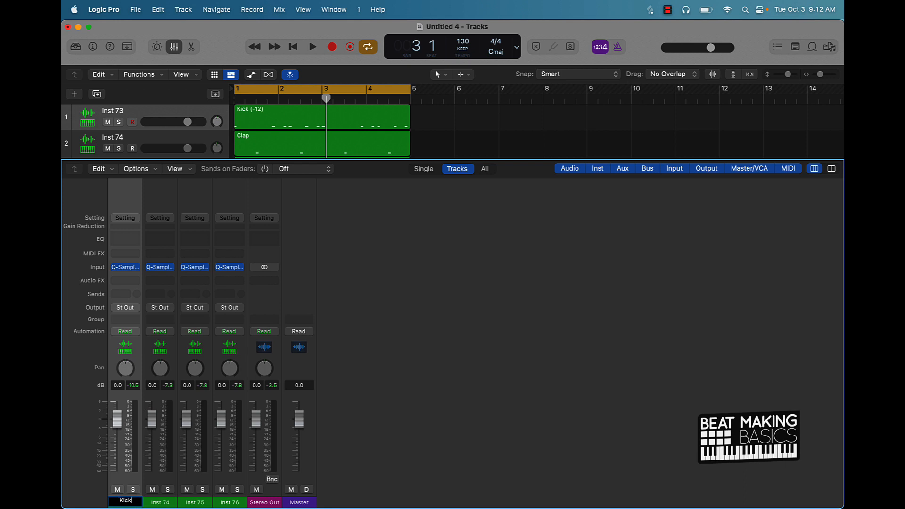
{"action": "type", "text": "Kick"}
{"action": "key", "text": "Tab"}
{"action": "type", "text": "Clao"}
{"action": "key", "text": "Tab"}
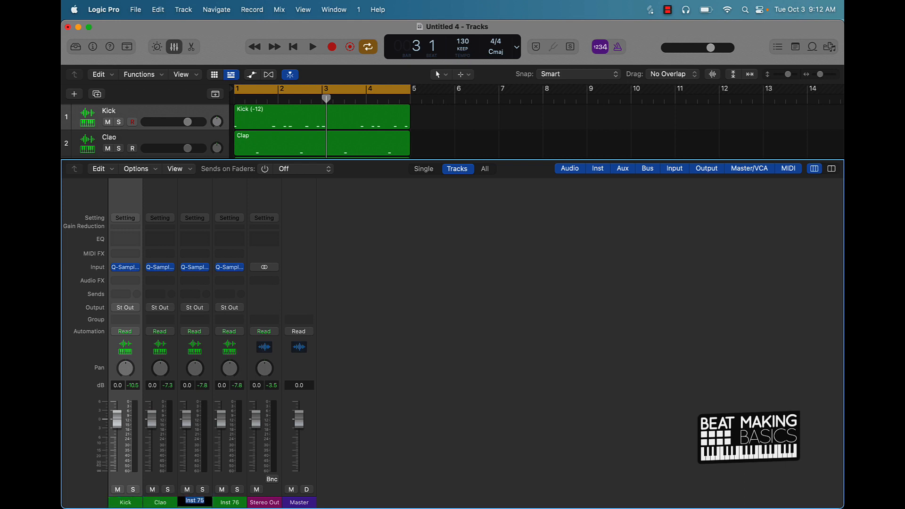
{"action": "key", "text": "Tab"}
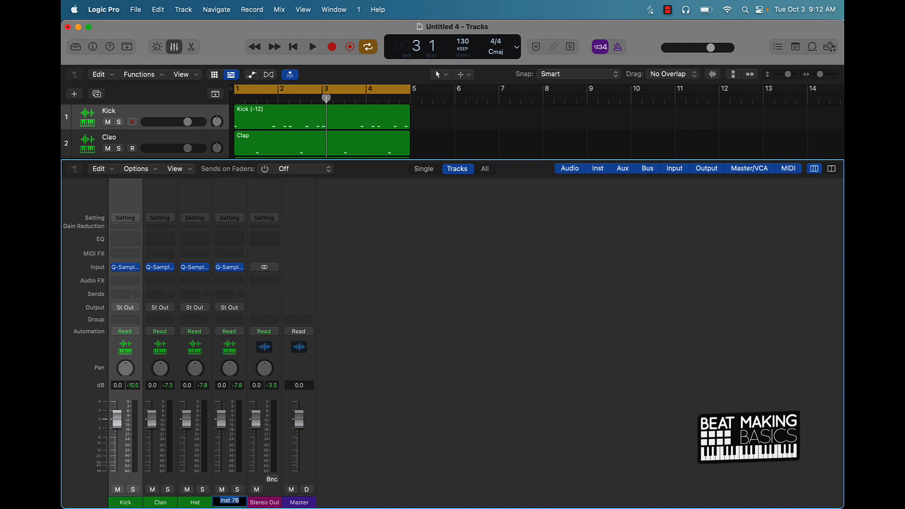
Step: Play the pattern briefly, and pull the faders of Clao, Hat and Open all the way down together
{"action": "key", "text": "space"}
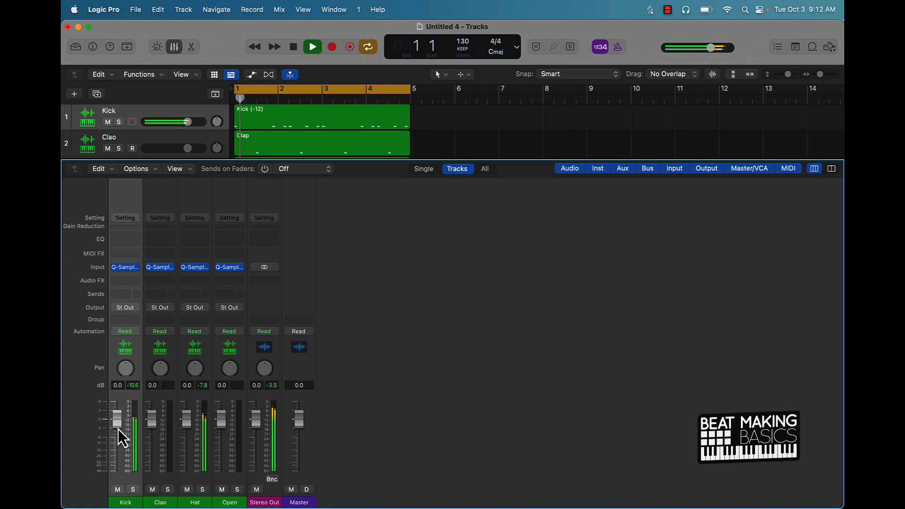
{"action": "key", "text": "space"}
{"action": "left_click", "coordinate": [225, 479]}
{"action": "left_click", "coordinate": [173, 480], "text": "shift"}
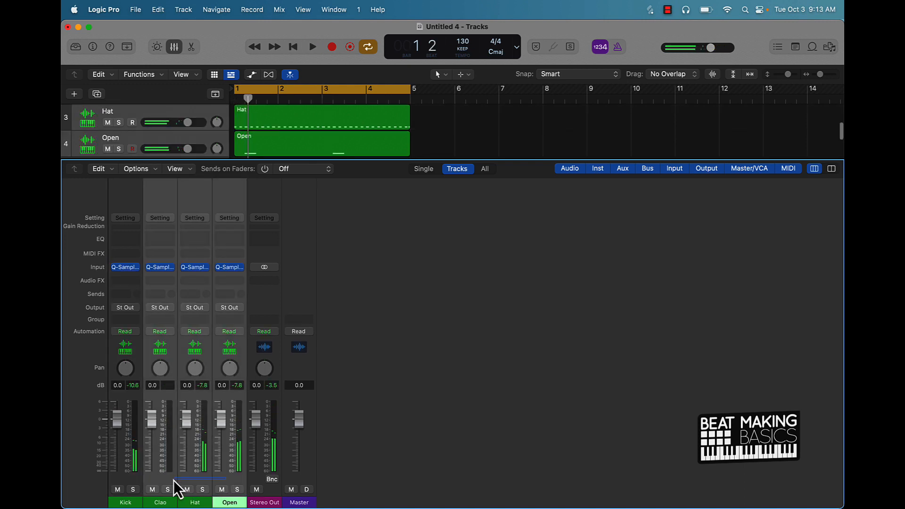
{"action": "left_click_drag", "start_coordinate": [152, 419], "coordinate": [151, 478]}
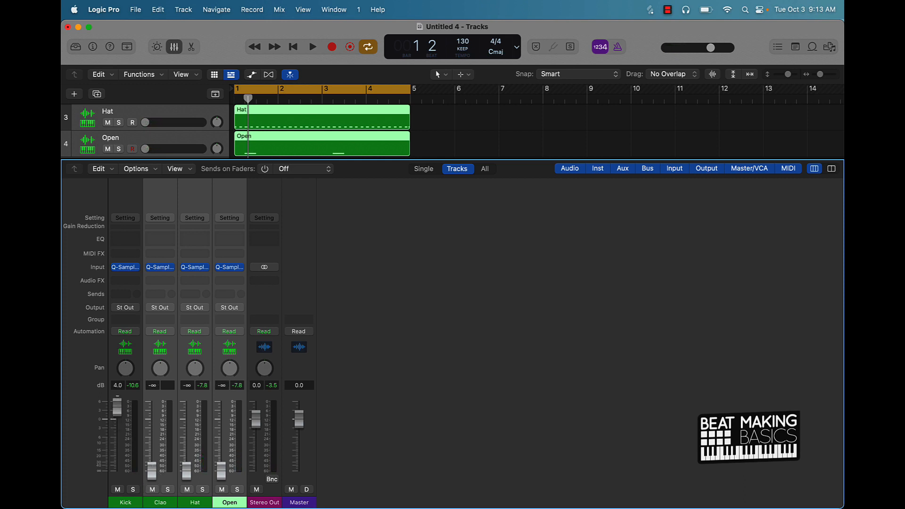
Step: Raise the Kick fader to 5.0 dB while auditioning the kick alone in short playbacks
{"action": "left_click_drag", "start_coordinate": [117, 418], "coordinate": [117, 414]}
{"action": "key", "text": "space"}
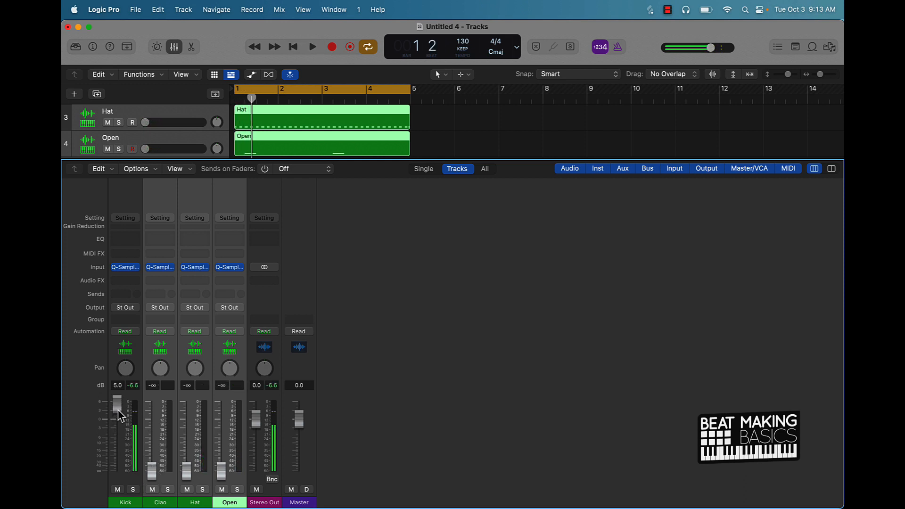
{"action": "key", "text": "space"}
{"action": "key", "text": "space"}
{"action": "key", "text": "space"}
{"action": "key", "text": "space"}
{"action": "key", "text": "space"}
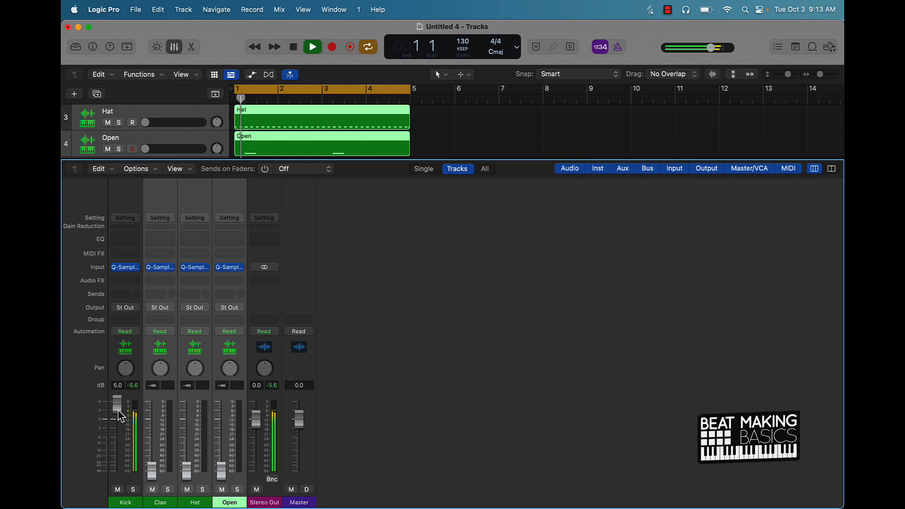
{"action": "key", "text": "space"}
Step: Bring the Clao fader up to 0.9 dB and check it against the kick during playback
{"action": "left_click", "coordinate": [161, 480]}
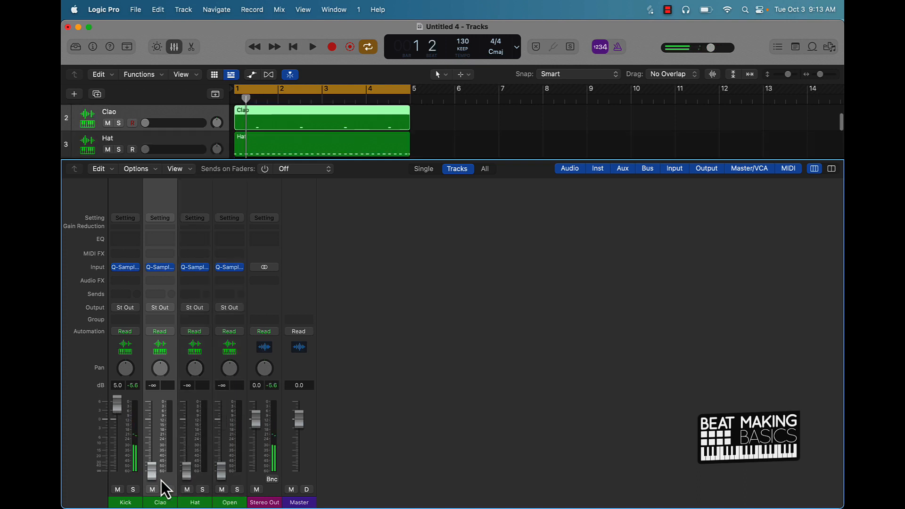
{"action": "left_click_drag", "start_coordinate": [151, 450], "coordinate": [149, 417]}
{"action": "key", "text": "space"}
{"action": "key", "text": "space"}
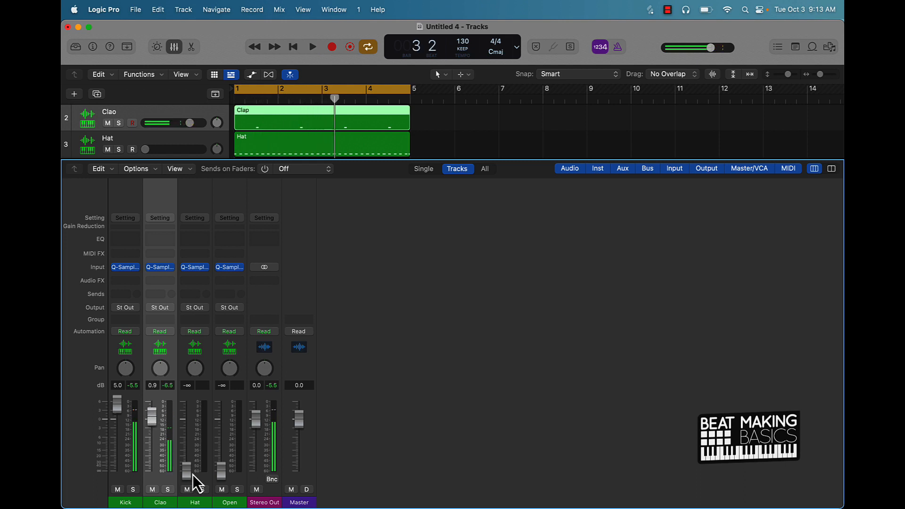
Step: Balance the hats during playback, setting Hat to -1.1 dB and Open to -5.9 dB
{"action": "mouse_move", "coordinate": [192, 465]}
{"action": "left_mouse_down"}
{"action": "mouse_move", "coordinate": [194, 417]}
{"action": "mouse_move", "coordinate": [186, 470]}
{"action": "left_mouse_up"}
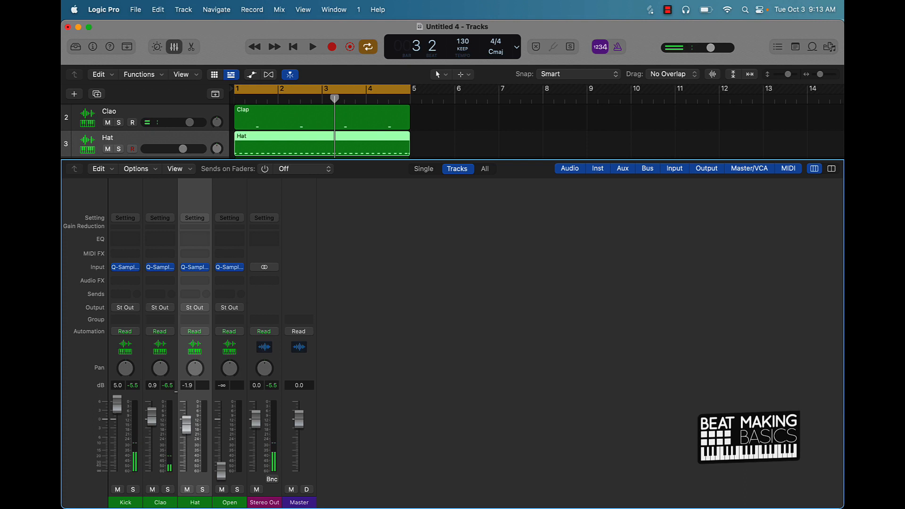
{"action": "key", "text": "space"}
{"action": "left_click_drag", "start_coordinate": [222, 474], "coordinate": [187, 421]}
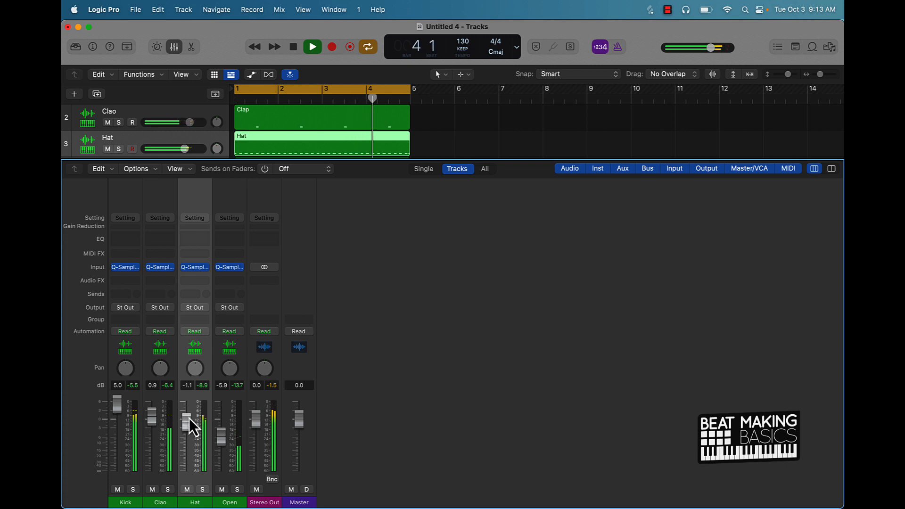
Step: Stop playback and lower all four drum faders together until Kick is at 0.9 dB and Open at -10.0 dB
{"action": "key", "text": "space"}
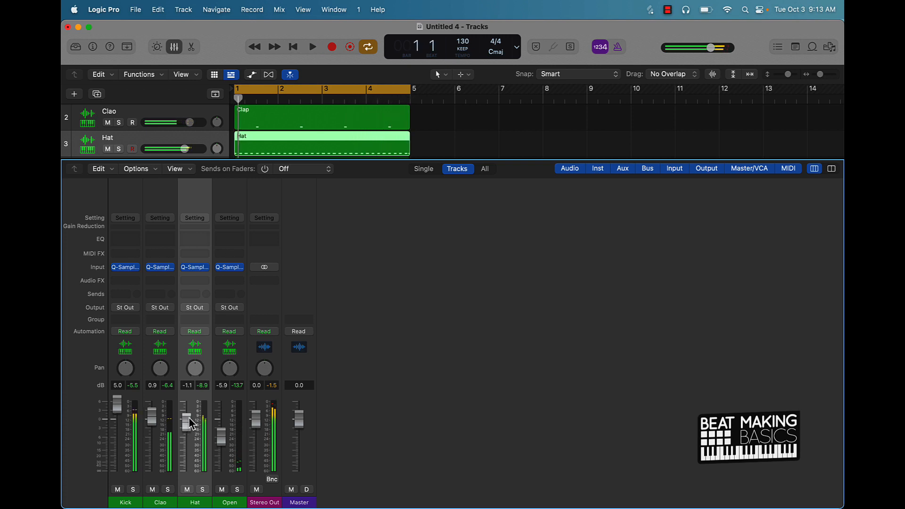
{"action": "left_click", "coordinate": [231, 477]}
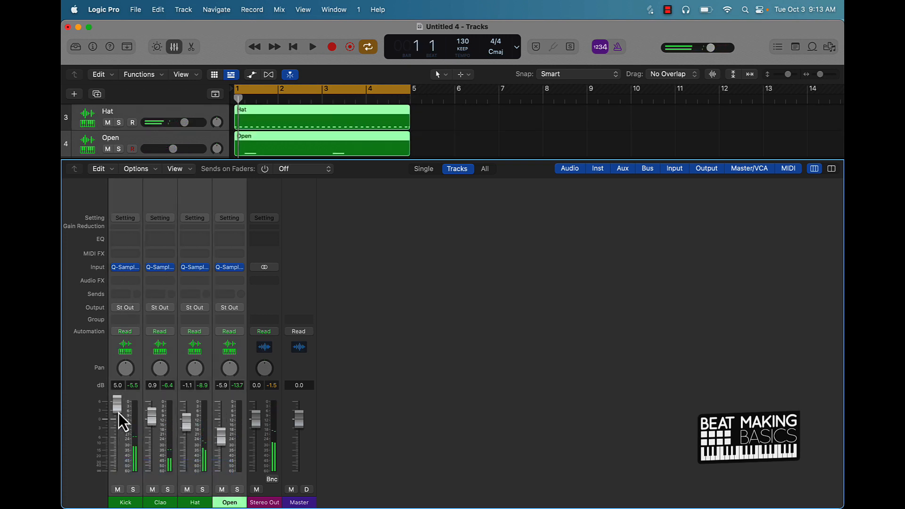
{"action": "left_click_drag", "start_coordinate": [118, 413], "coordinate": [119, 426]}
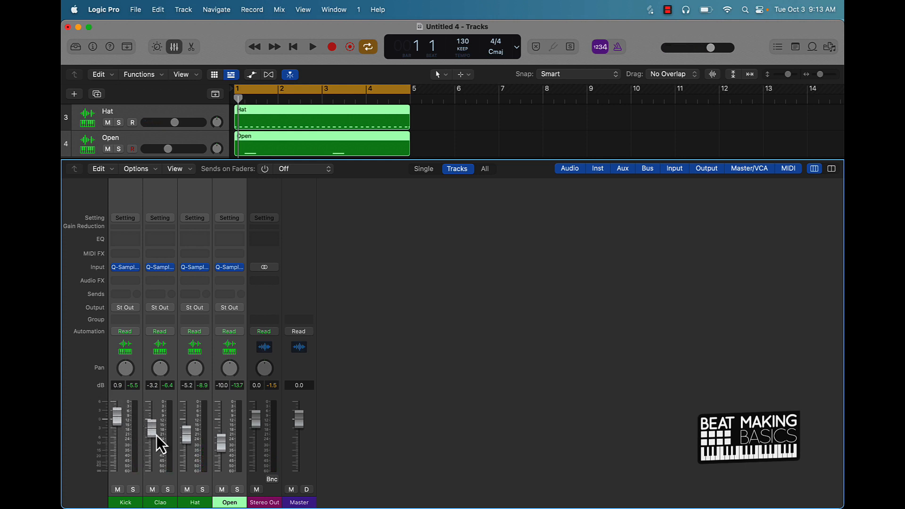
Step: Select the Kick, Clao, Hat and Open channel strips together and route their output to Bus 1
{"action": "left_click", "coordinate": [225, 477]}
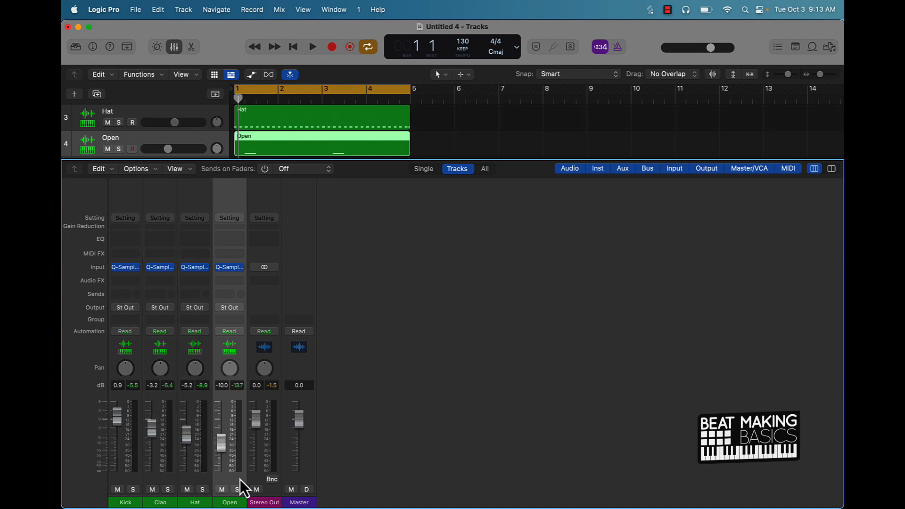
{"action": "left_click_drag", "start_coordinate": [231, 480], "coordinate": [62, 443]}
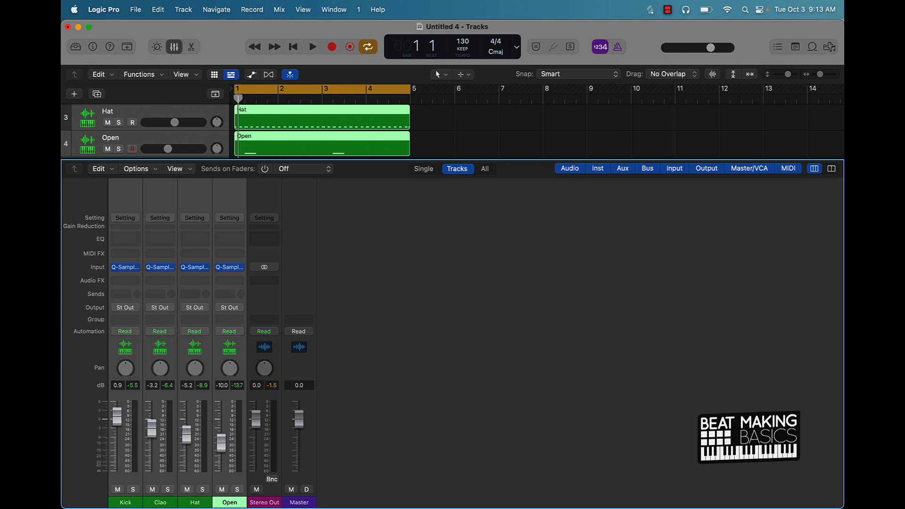
{"action": "left_click", "coordinate": [131, 308]}
{"action": "mouse_move", "coordinate": [140, 354]}
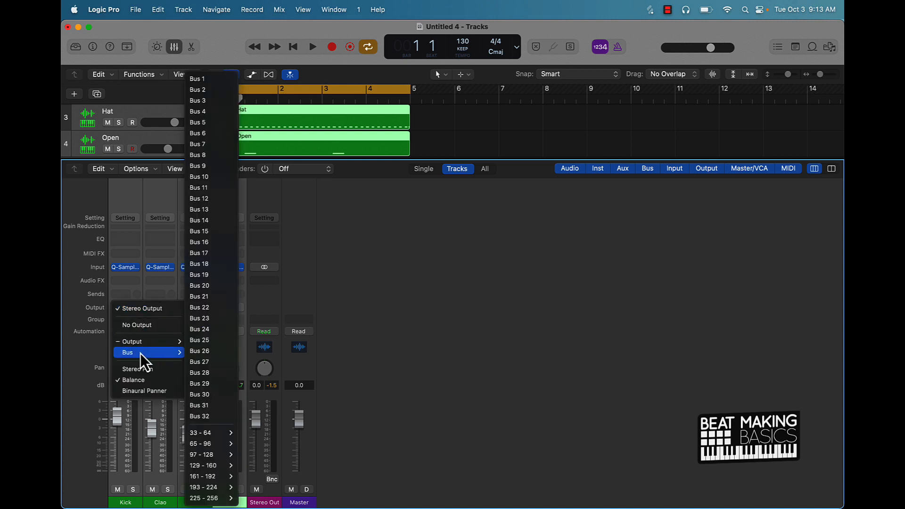
{"action": "left_click", "coordinate": [225, 78]}
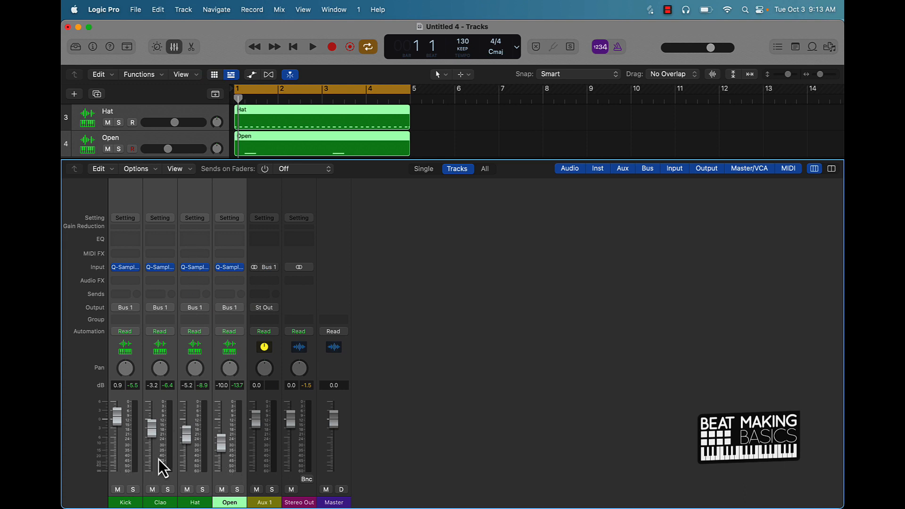
Step: Insert a stereo Compressor as the audio effect on the Aux 1 channel strip
{"action": "left_click", "coordinate": [268, 474]}
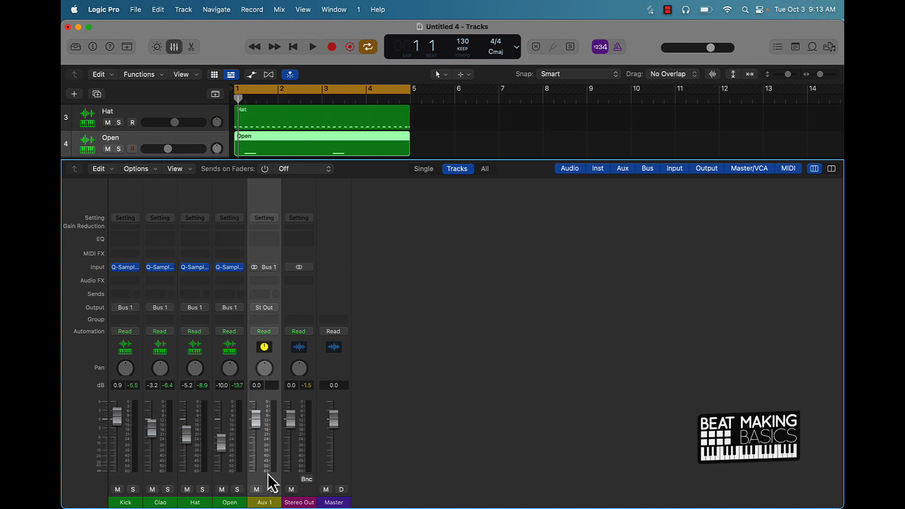
{"action": "left_click", "coordinate": [271, 281]}
{"action": "mouse_move", "coordinate": [274, 498]}
{"action": "mouse_move", "coordinate": [355, 498]}
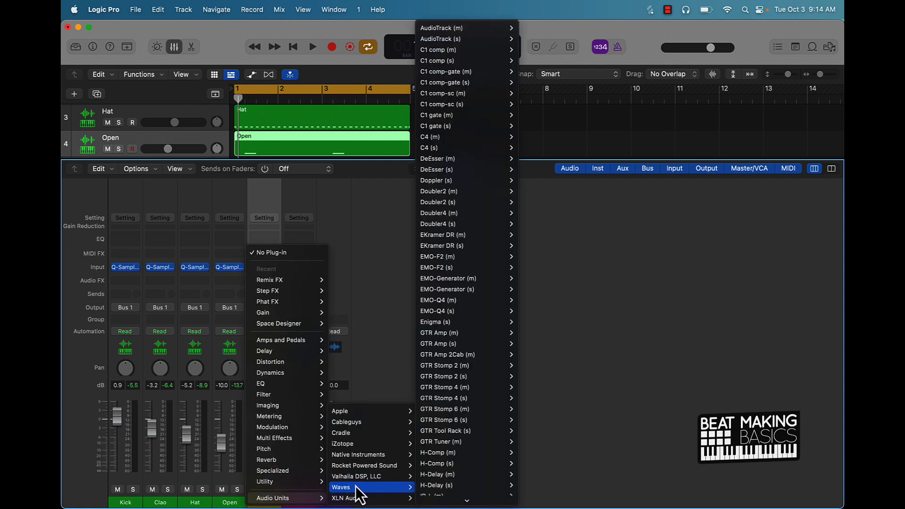
{"action": "mouse_move", "coordinate": [284, 372]}
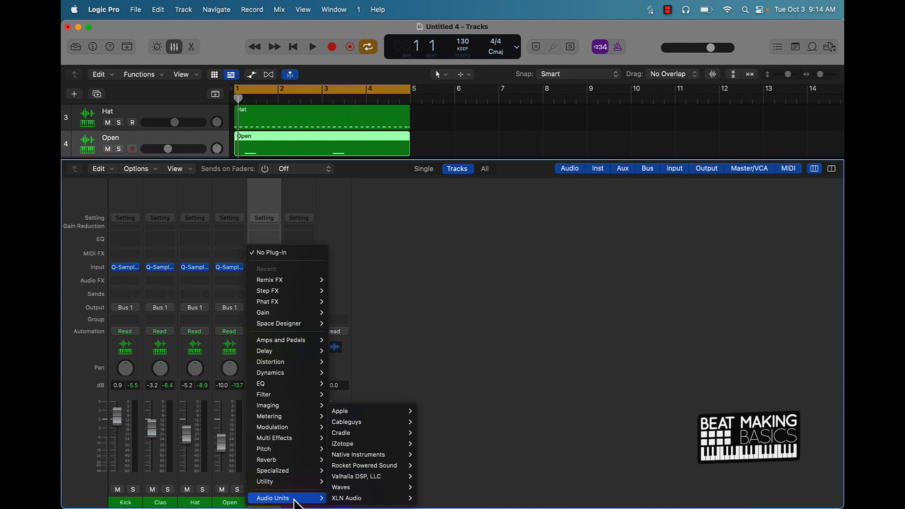
{"action": "mouse_move", "coordinate": [372, 383]}
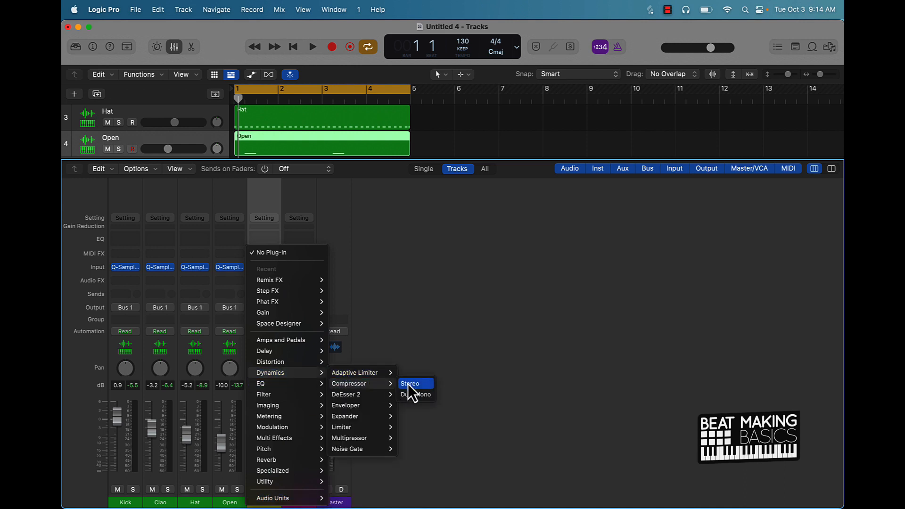
{"action": "left_click", "coordinate": [409, 384]}
Step: Adjust the threshold, ratio and attack of the Aux 1 compressor while the pattern plays
{"action": "key", "text": "space"}
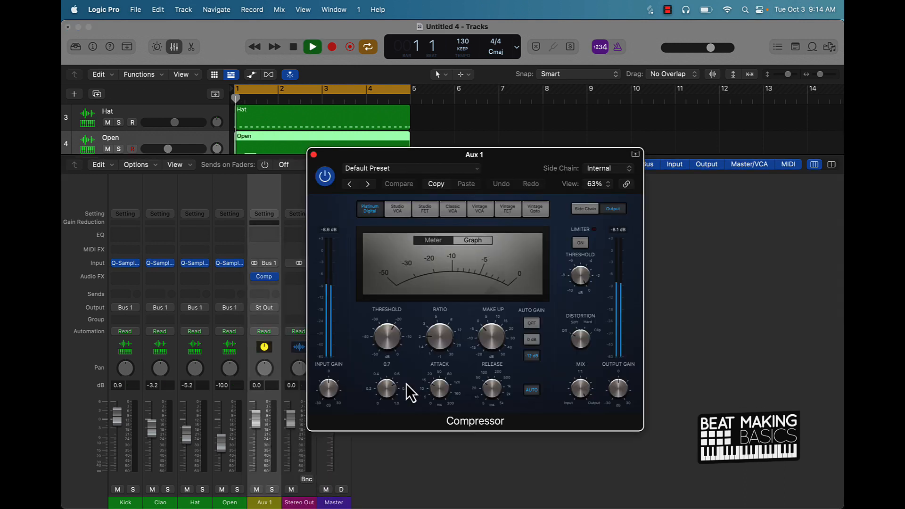
{"action": "mouse_move", "coordinate": [392, 341]}
{"action": "left_mouse_down"}
{"action": "mouse_move", "coordinate": [391, 384]}
{"action": "mouse_move", "coordinate": [393, 320]}
{"action": "mouse_move", "coordinate": [387, 356]}
{"action": "left_mouse_up"}
{"action": "left_click_drag", "start_coordinate": [442, 339], "coordinate": [389, 348]}
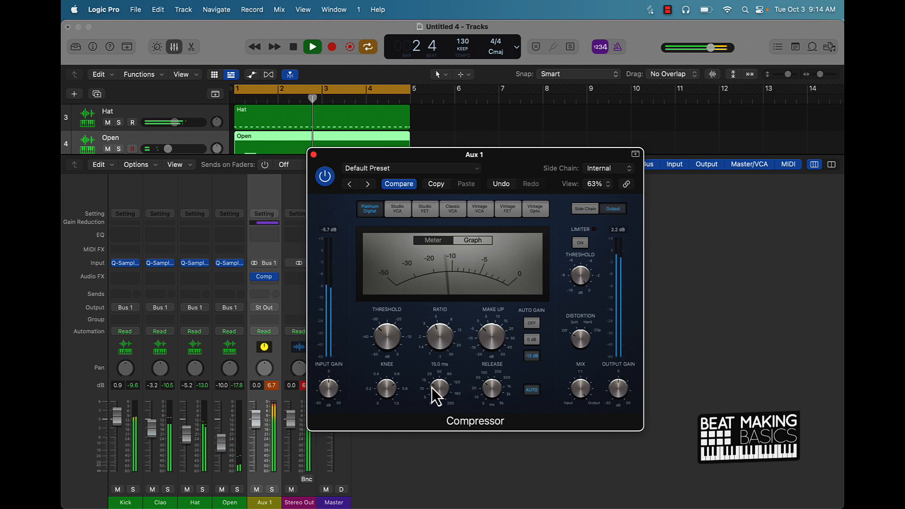
{"action": "left_click_drag", "start_coordinate": [432, 388], "coordinate": [434, 395]}
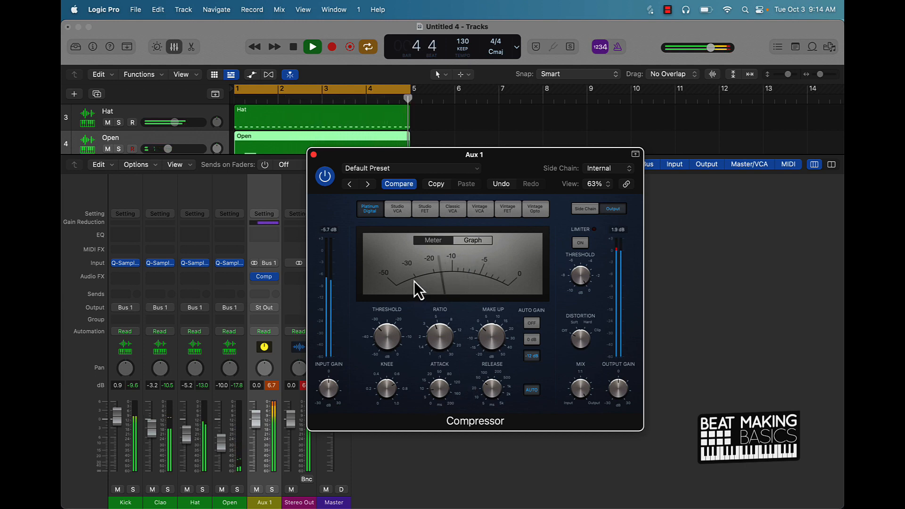
{"action": "key", "text": "space"}
Step: Move the Compressor window clear of the channel strips, bypass the effect, and play the drums for comparison
{"action": "left_click_drag", "start_coordinate": [337, 156], "coordinate": [484, 152]}
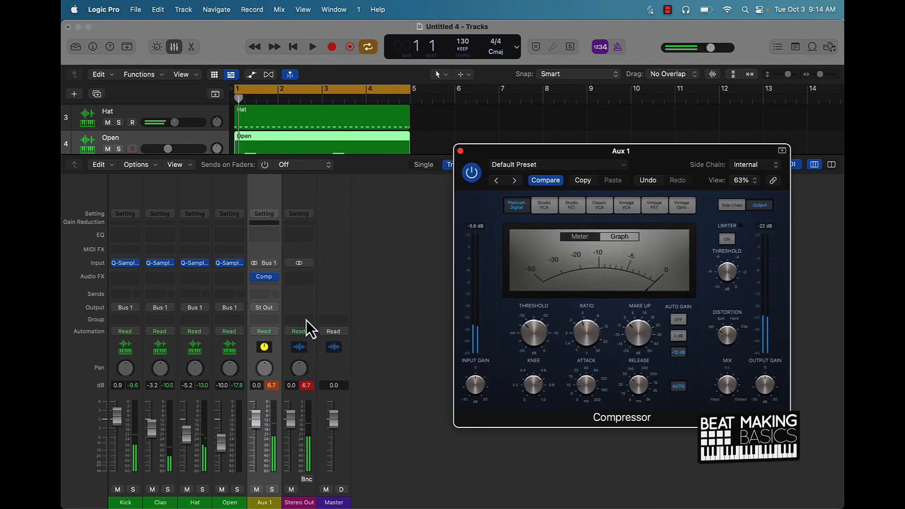
{"action": "left_click", "coordinate": [471, 173]}
{"action": "key", "text": "space"}
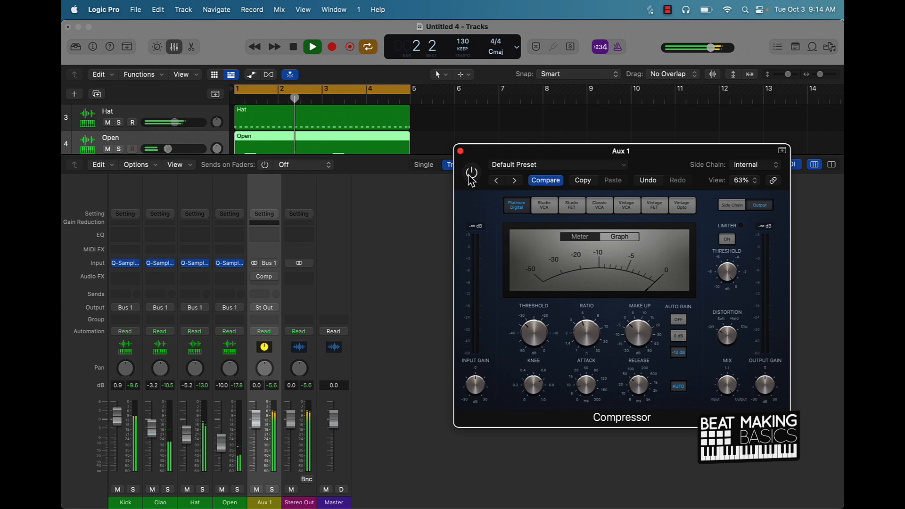
{"action": "key", "text": "space"}
Step: Lower the Kick fader to -1.5 dB, re-enable the compressor on Aux 1, and play the drums again
{"action": "left_click_drag", "start_coordinate": [117, 418], "coordinate": [117, 423]}
{"action": "left_click", "coordinate": [474, 172]}
{"action": "key", "text": "space"}
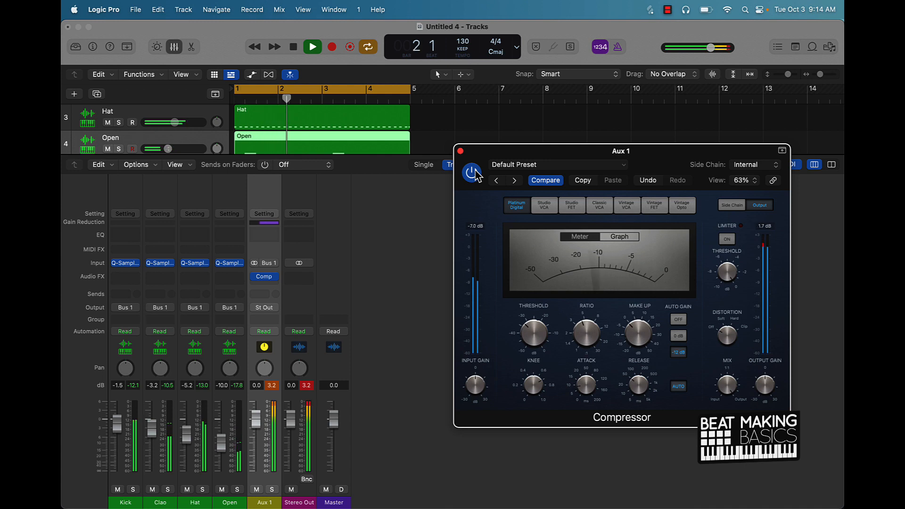
{"action": "key", "text": "space"}
Step: Bypass the Compressor on Aux 1, stop playback, and replace it with the Waves SSLComp (s) plug-in
{"action": "left_click", "coordinate": [473, 173]}
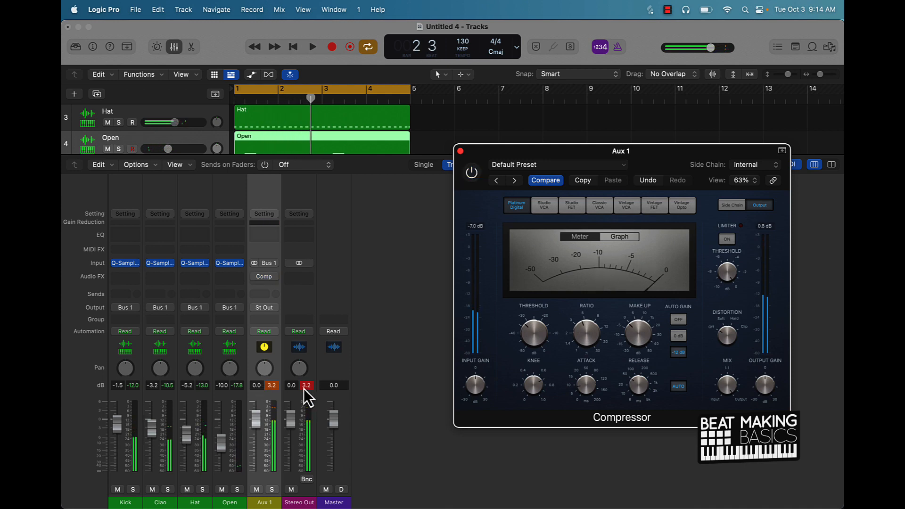
{"action": "left_click", "coordinate": [276, 277]}
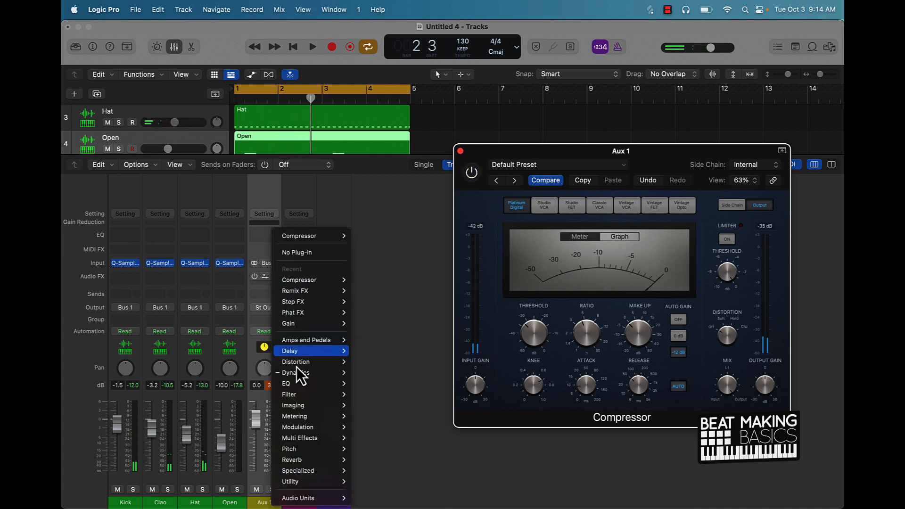
{"action": "mouse_move", "coordinate": [314, 498]}
{"action": "mouse_move", "coordinate": [421, 490]}
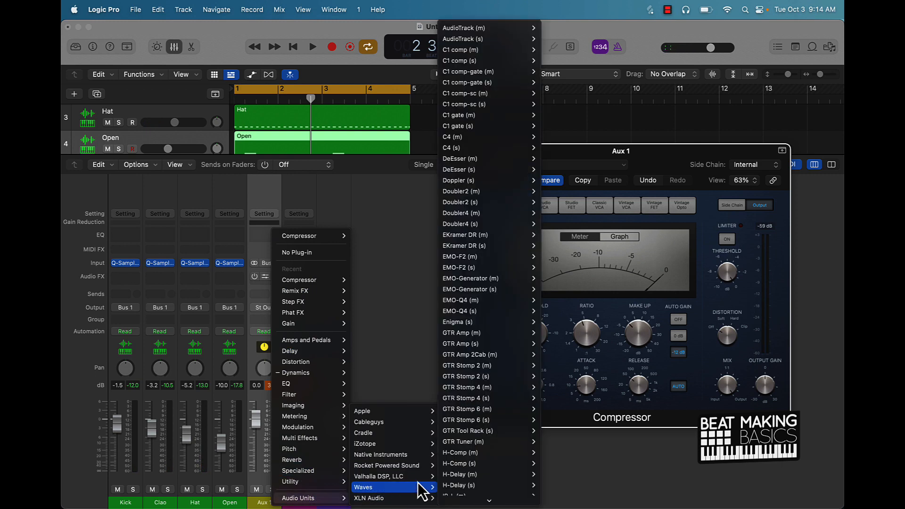
{"action": "scroll", "coordinate": [468, 421], "scroll_direction": "down", "scroll_amount": 10}
{"action": "mouse_move", "coordinate": [468, 420]}
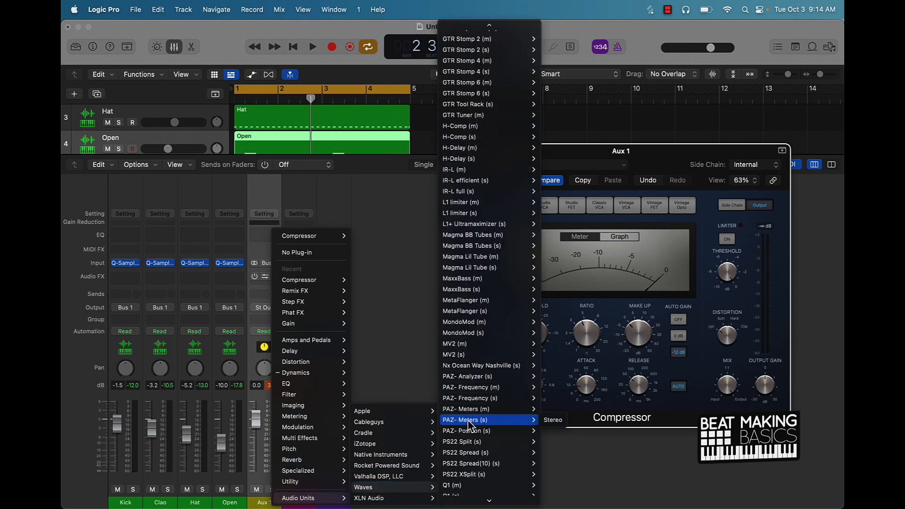
{"action": "scroll", "coordinate": [469, 421], "scroll_direction": "down", "scroll_amount": 15}
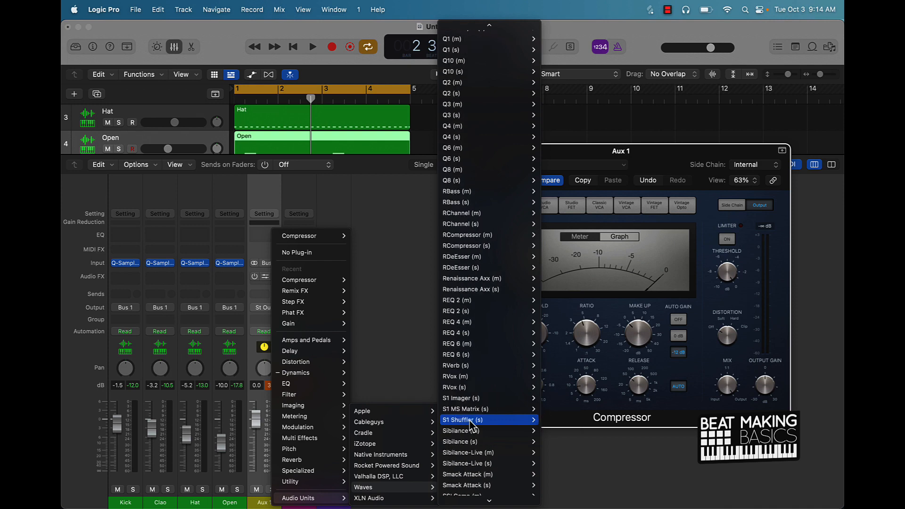
{"action": "scroll", "coordinate": [470, 422], "scroll_direction": "down", "scroll_amount": 5}
{"action": "mouse_move", "coordinate": [468, 372]}
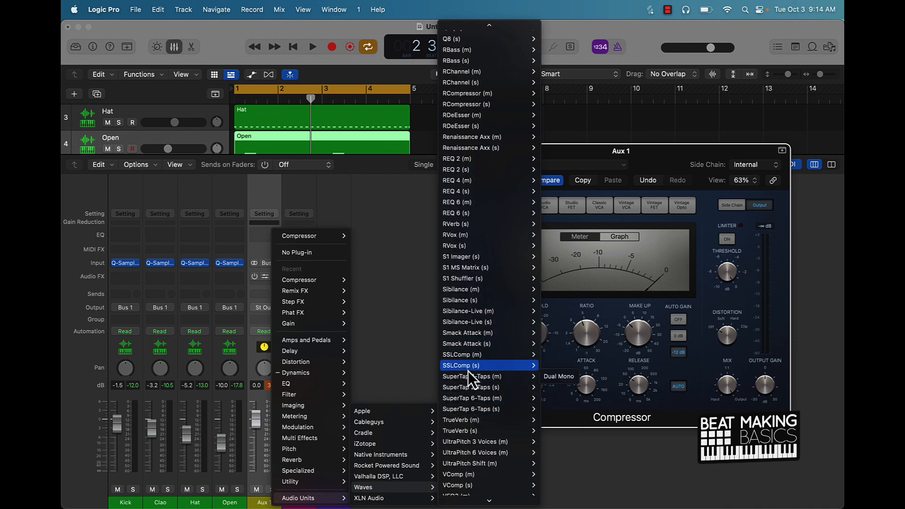
{"action": "left_click", "coordinate": [562, 366]}
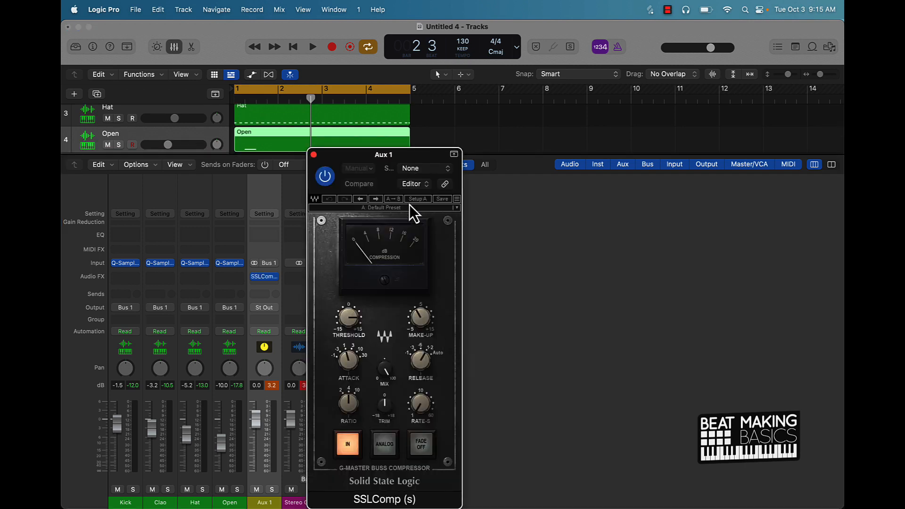
Step: Move the SSLComp window clear of the channel strips, reset the Stereo Out peak level, and compare the drums with the effect on and bypassed
{"action": "left_click_drag", "start_coordinate": [383, 164], "coordinate": [506, 145]}
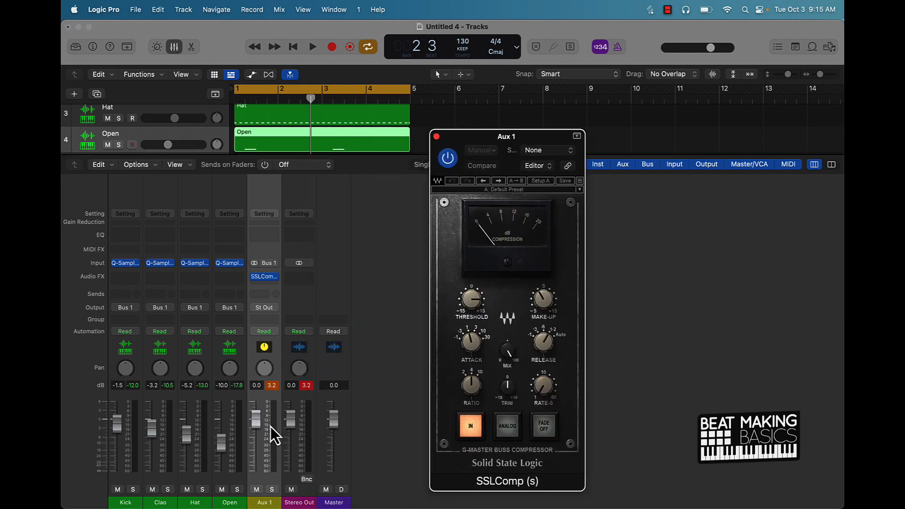
{"action": "left_click", "coordinate": [310, 386]}
{"action": "key", "text": "space"}
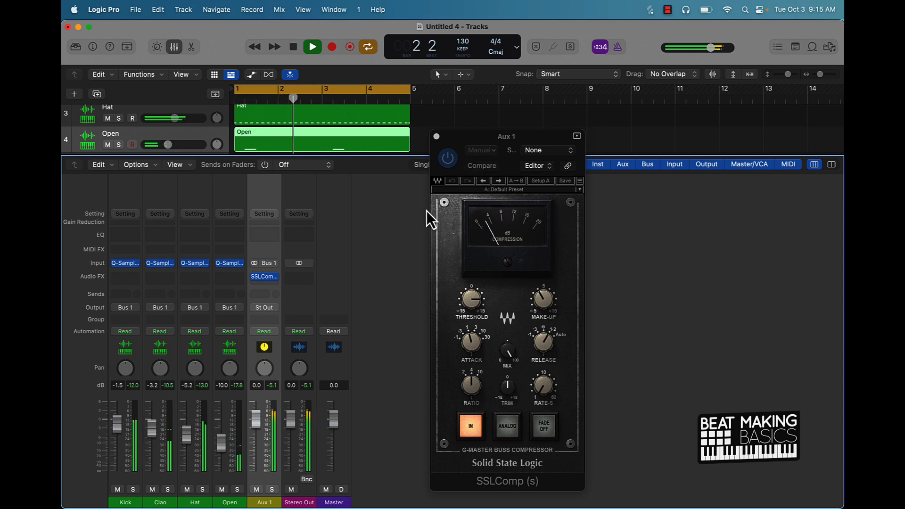
{"action": "left_click", "coordinate": [453, 158]}
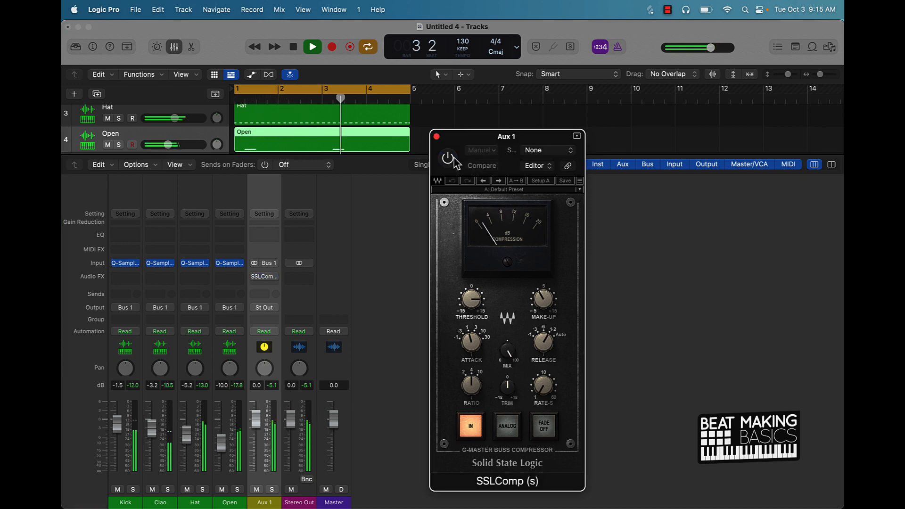
{"action": "left_click", "coordinate": [449, 158]}
{"action": "key", "text": "space"}
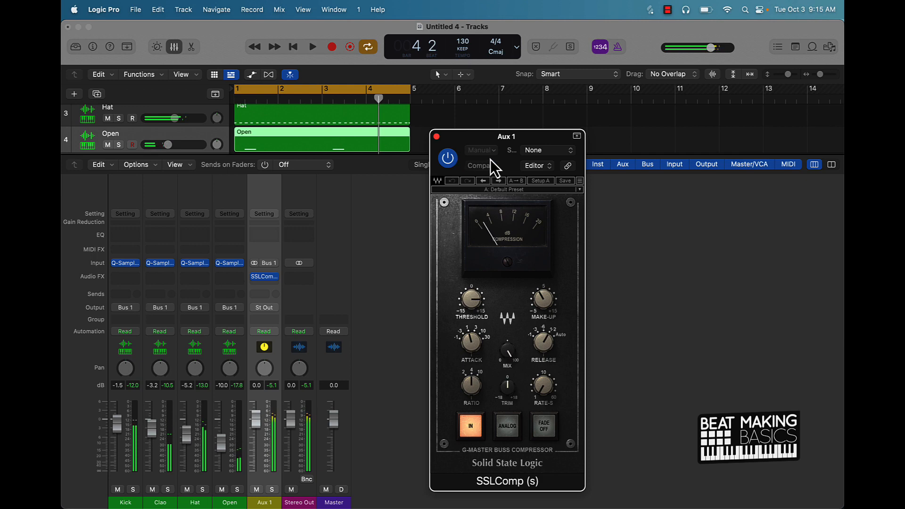
Step: Load the West Master Bus AU preset in the SSLComp plug-in on Aux 1
{"action": "left_click", "coordinate": [488, 151]}
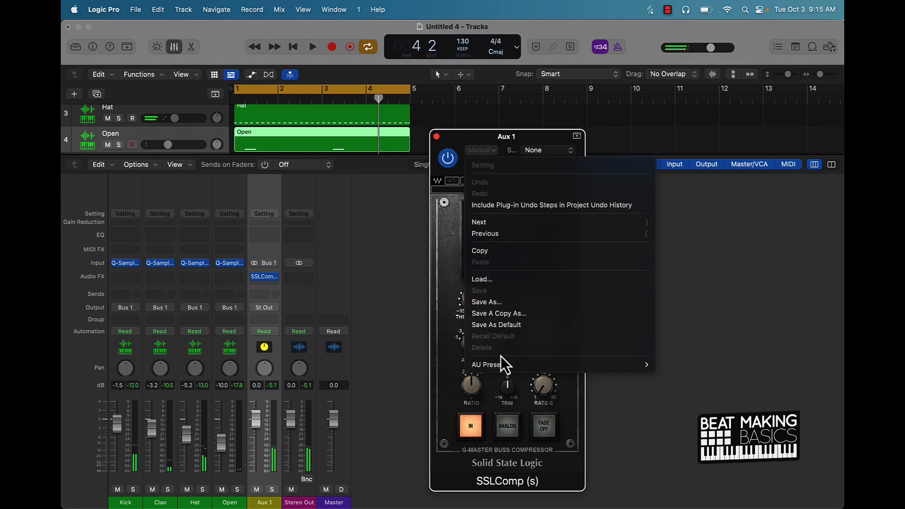
{"action": "mouse_move", "coordinate": [619, 366]}
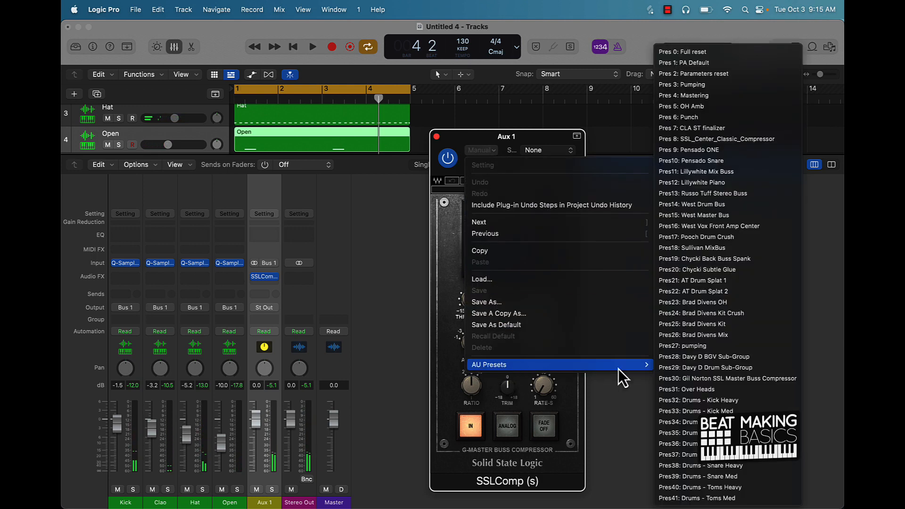
{"action": "left_click", "coordinate": [710, 216]}
Step: Play the drums and compare the West Master Bus compression against the bypassed signal, leaving the effect enabled
{"action": "key", "text": "space"}
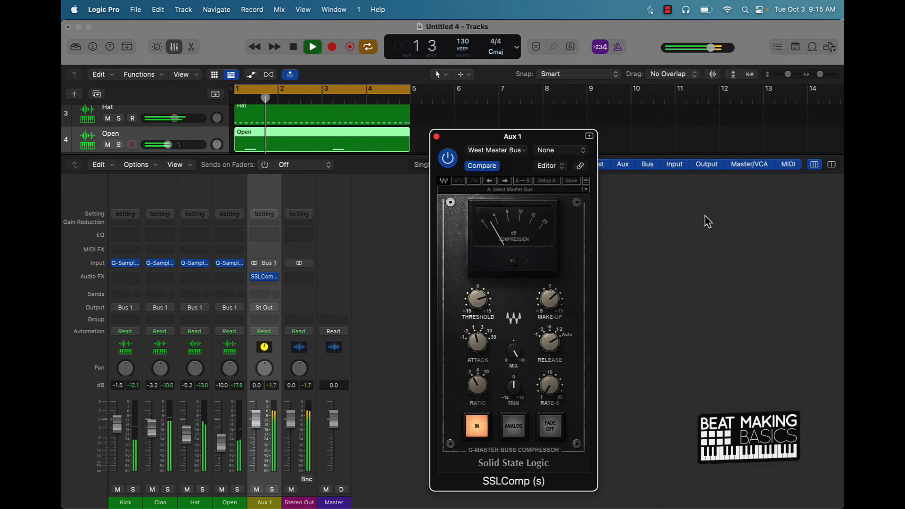
{"action": "left_click", "coordinate": [448, 159]}
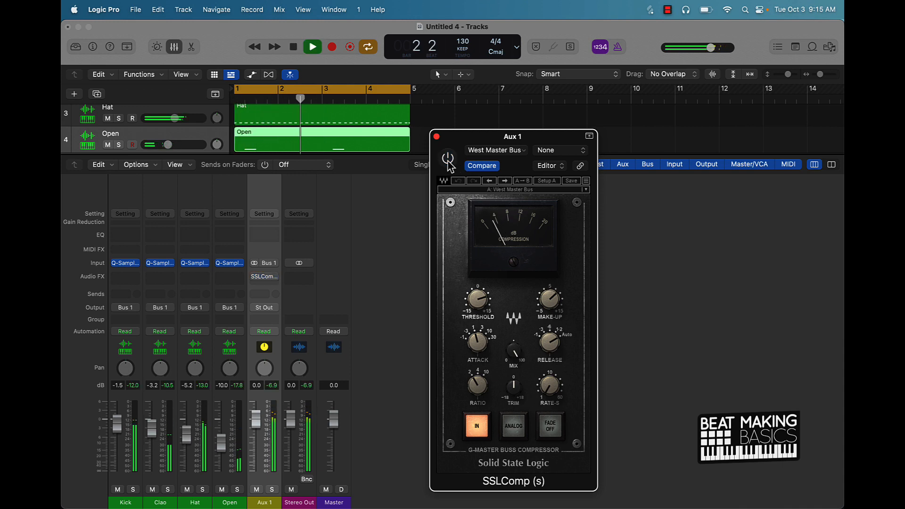
{"action": "left_click", "coordinate": [448, 159]}
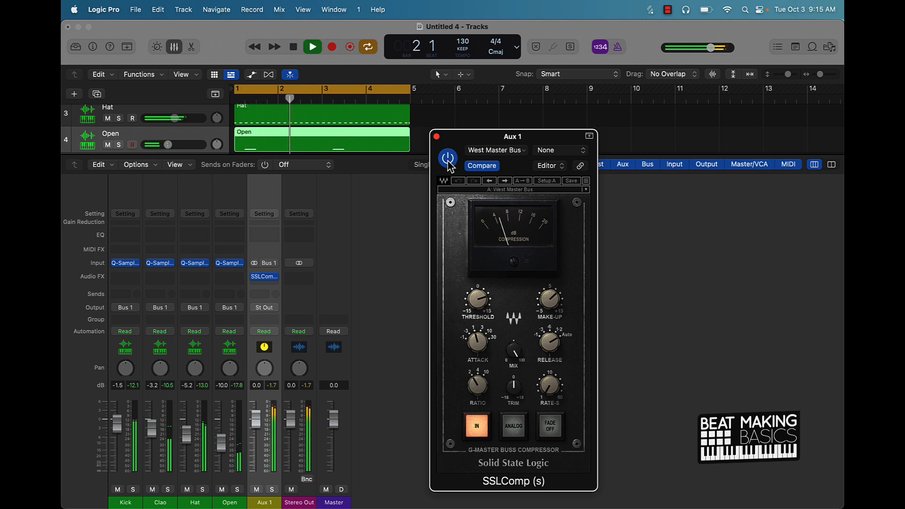
{"action": "key", "text": "space"}
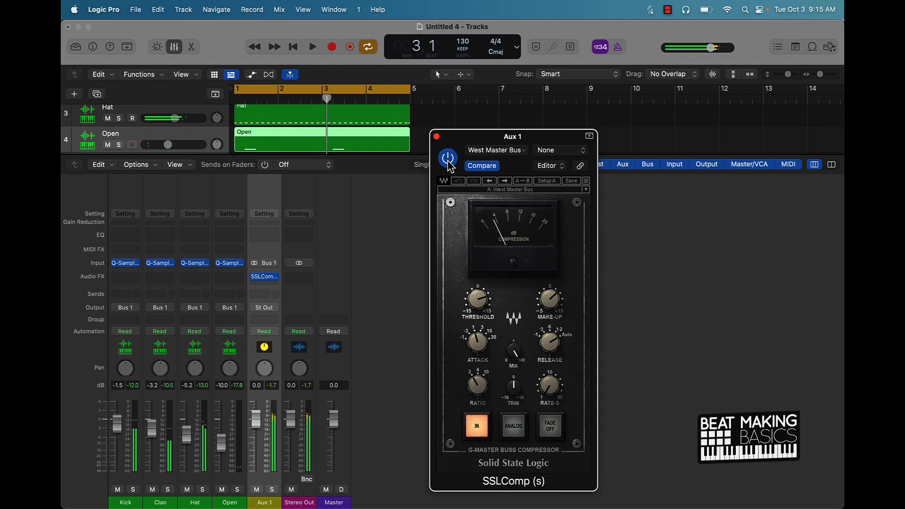
Step: Close the SSLComp window, hide the mixer, and deselect the Open region in the arrangement
{"action": "left_click", "coordinate": [437, 137]}
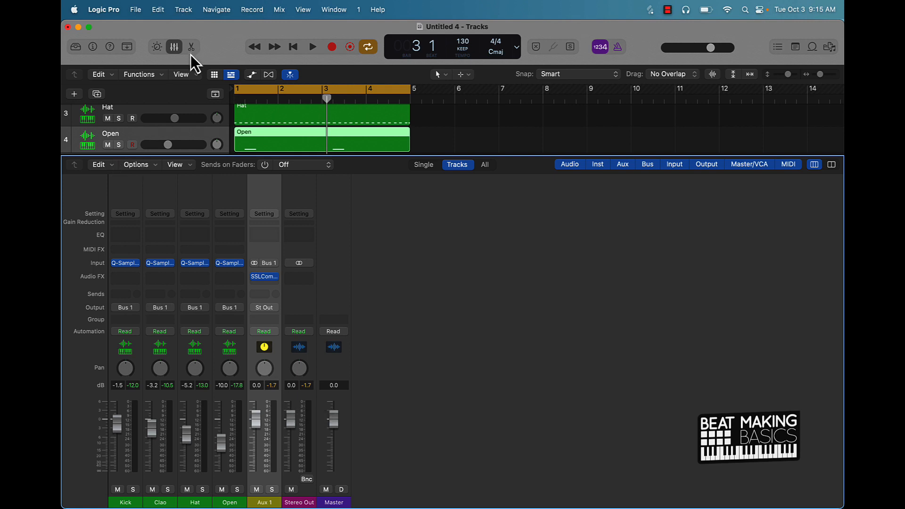
{"action": "left_click", "coordinate": [178, 51]}
{"action": "left_click", "coordinate": [364, 216]}
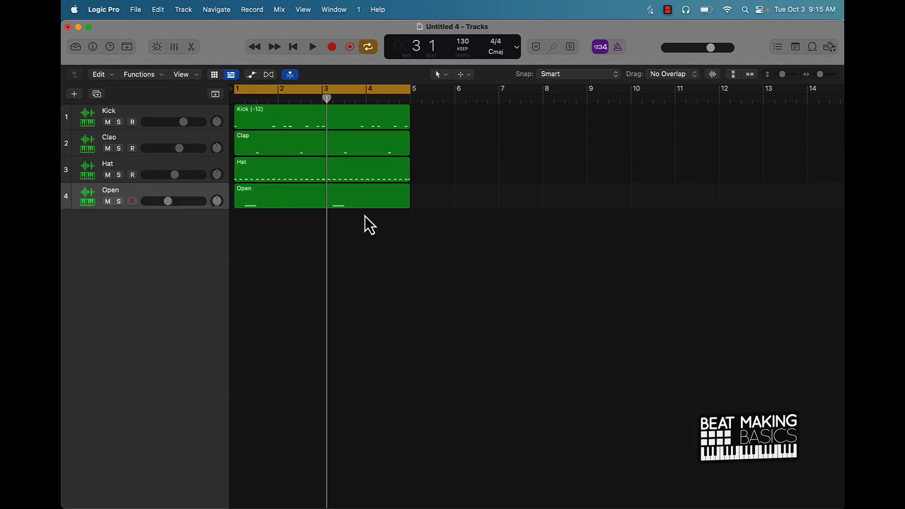